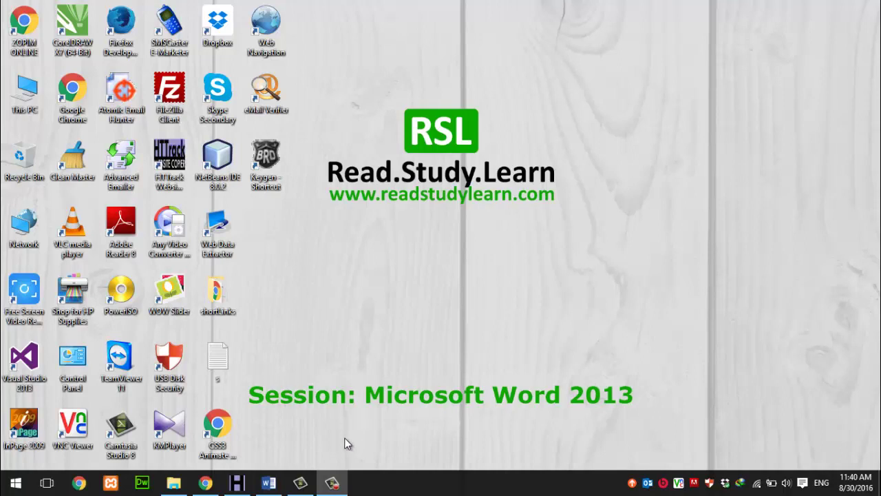
Bring the COURSE OUTLINE document window back to the front from the taskbar.
click(268, 483)
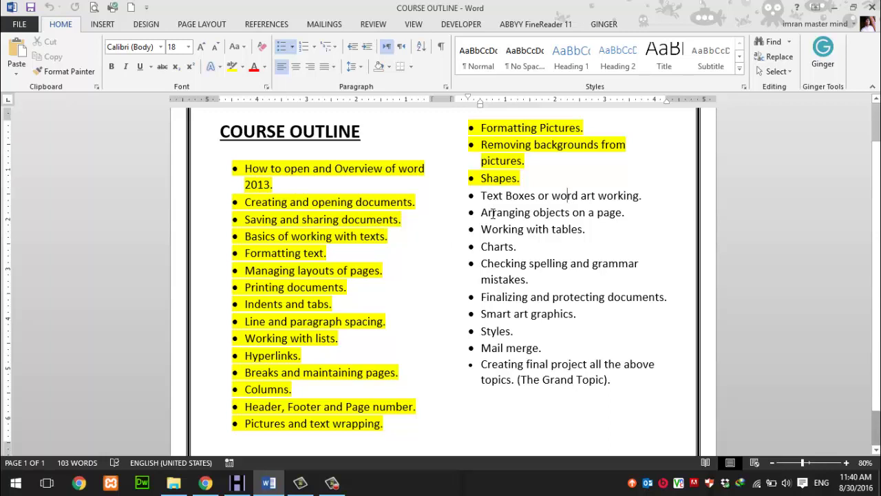
Highlight the 'Text Boxes' outline item in yellow, save the outline, and start a new blank document.
drag(482, 195, 647, 200)
click(232, 68)
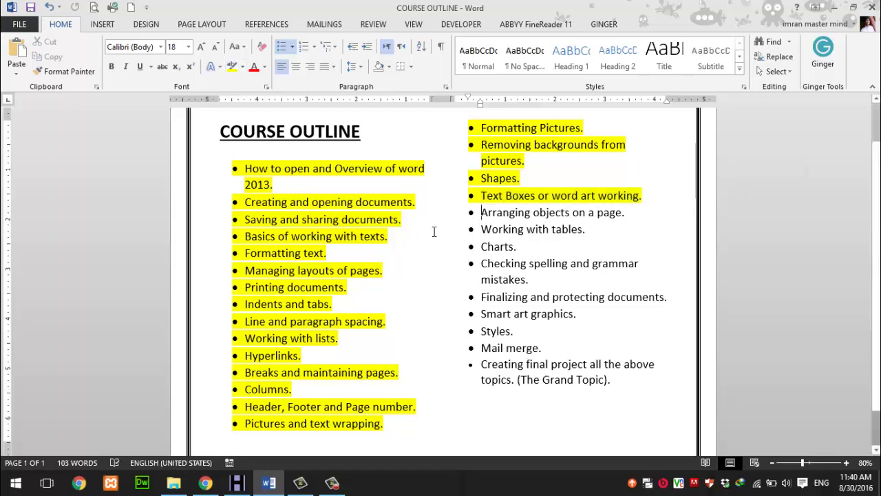
key(ctrl+s)
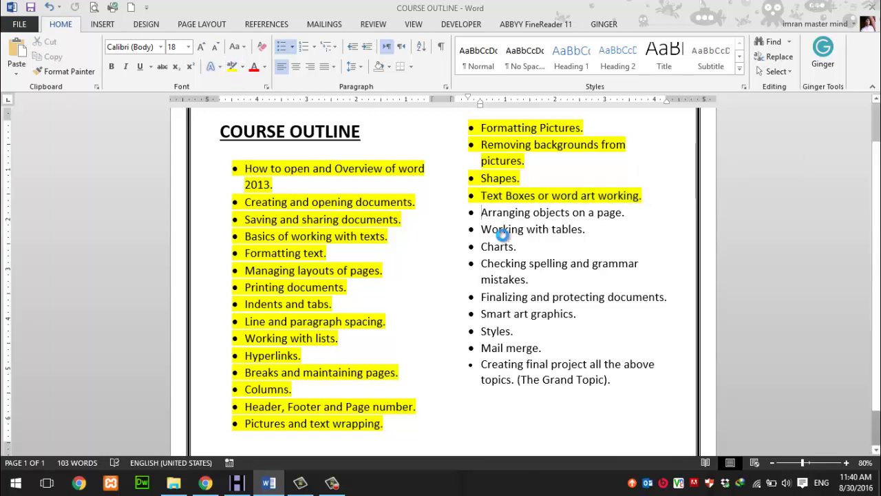
key(ctrl+n)
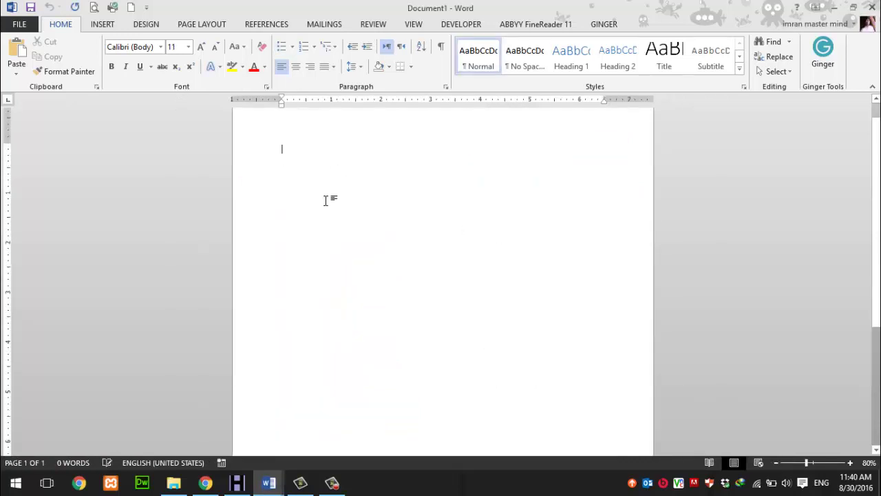
scroll(296, 204, up, 1)
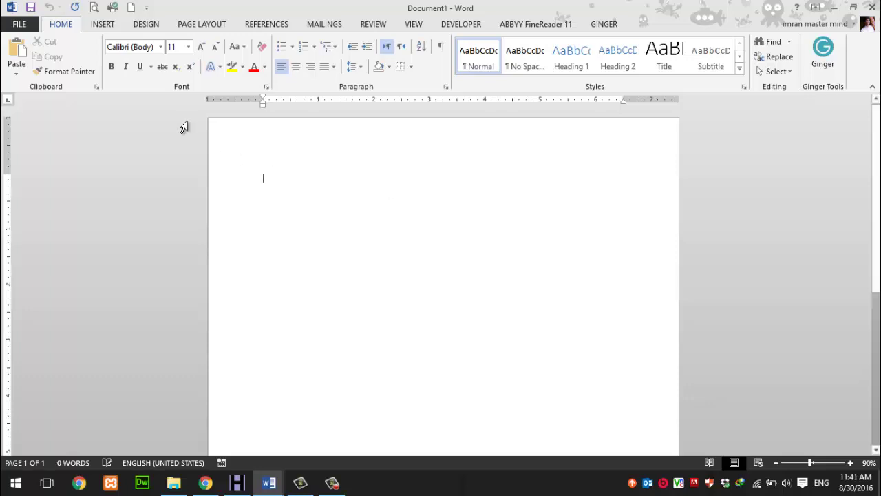
Choose Draw Text Box from the Insert Text Box gallery.
click(103, 26)
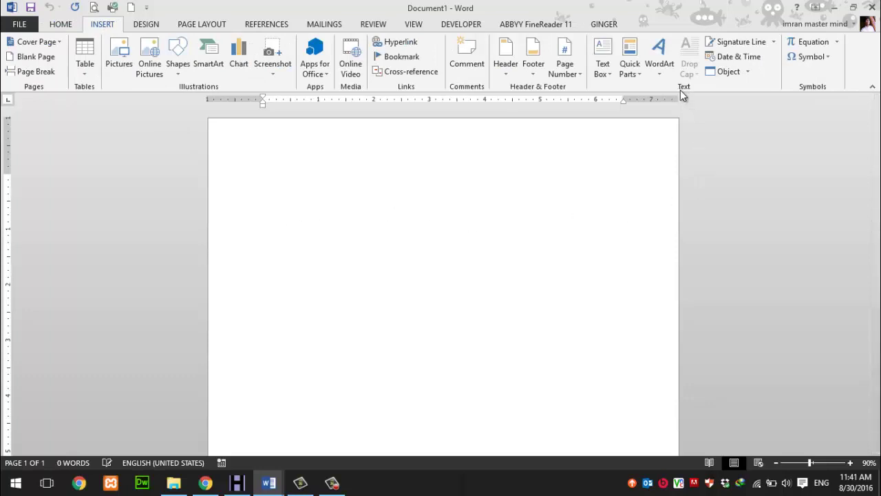
click(604, 71)
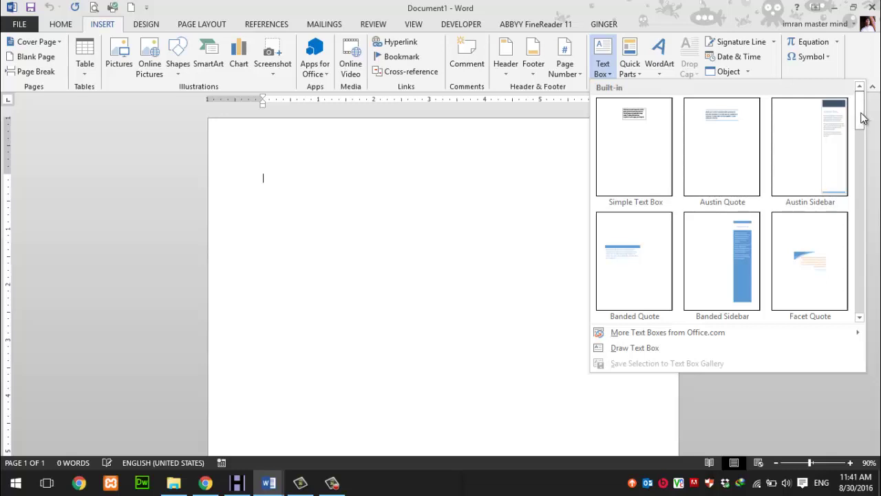
drag(863, 118, 865, 310)
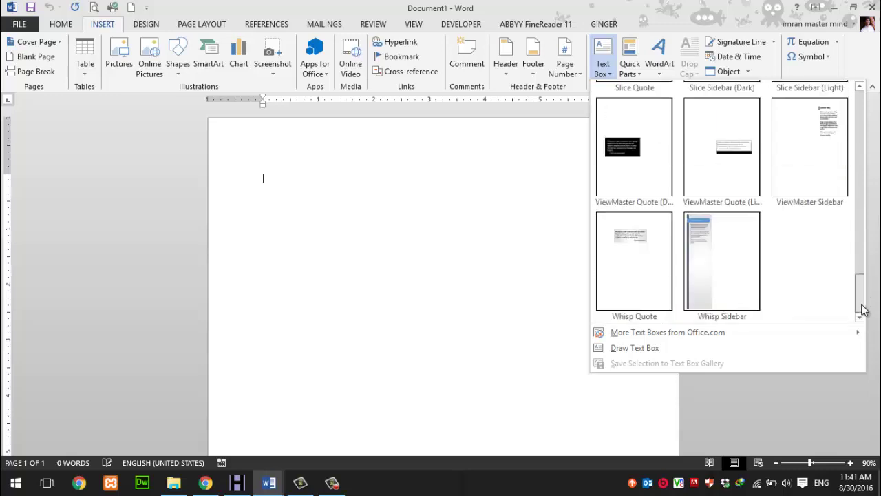
click(626, 348)
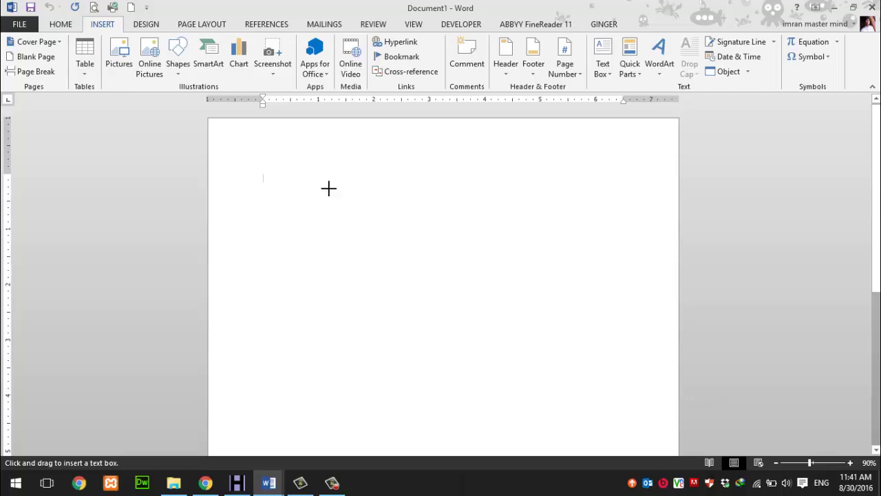
Draw a text box near the top of the page, sized about 3.88 by 1.86 inches.
drag(306, 175, 324, 231)
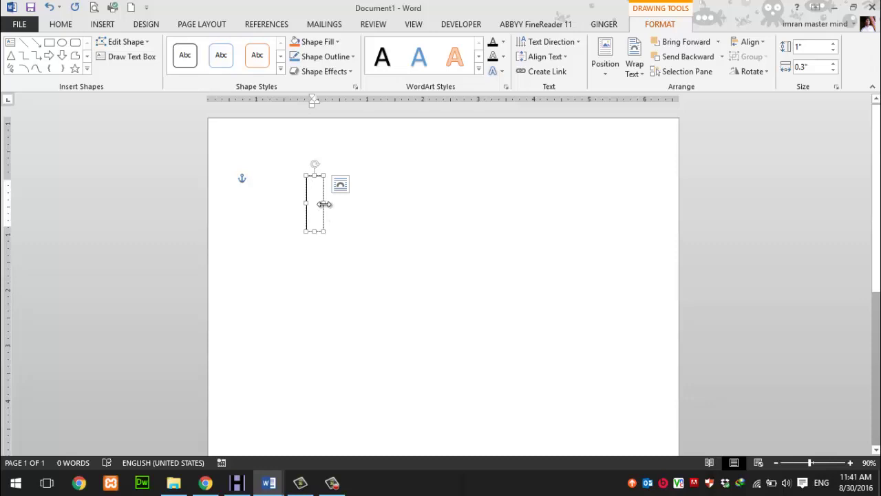
drag(323, 203, 531, 203)
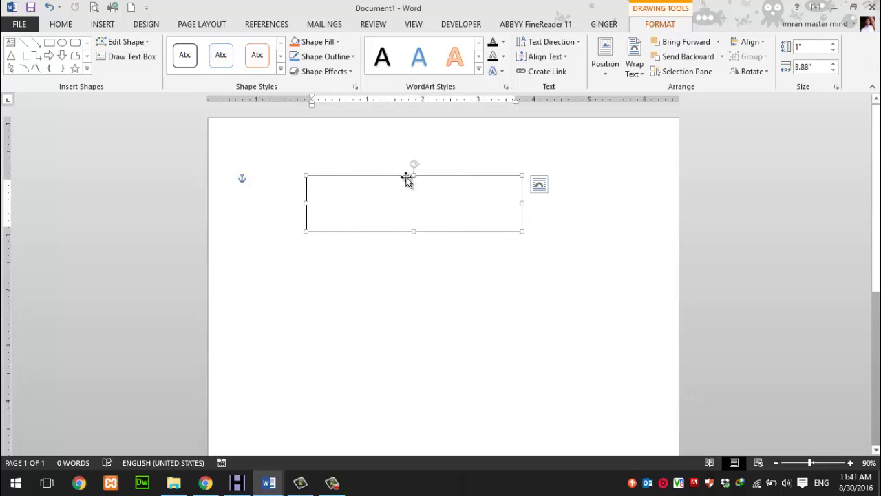
drag(390, 182, 360, 196)
drag(383, 246, 383, 294)
mouse_move(413, 191)
mouse_down()
mouse_move(441, 182)
mouse_move(527, 244)
mouse_move(526, 274)
mouse_move(531, 249)
mouse_move(427, 197)
mouse_move(413, 180)
mouse_up()
click(534, 264)
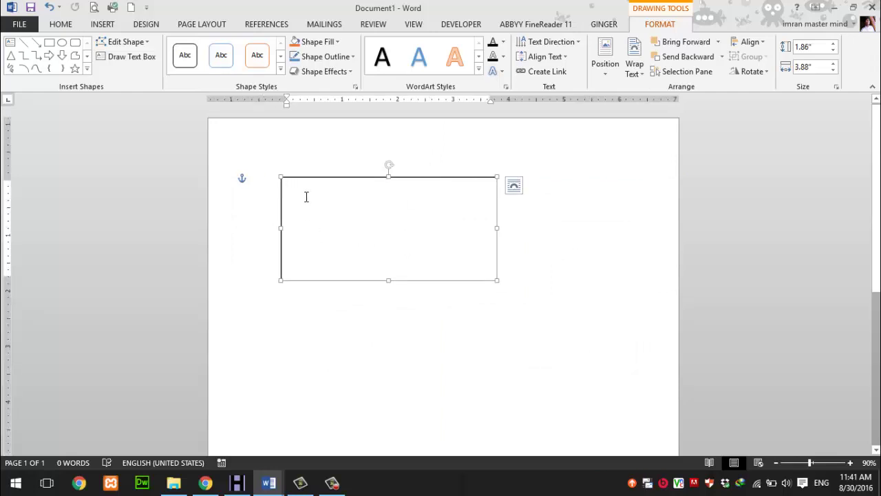
Enter 'Welcome to Text Box' in the text box, then select the whole box shape.
text(WELCOME)
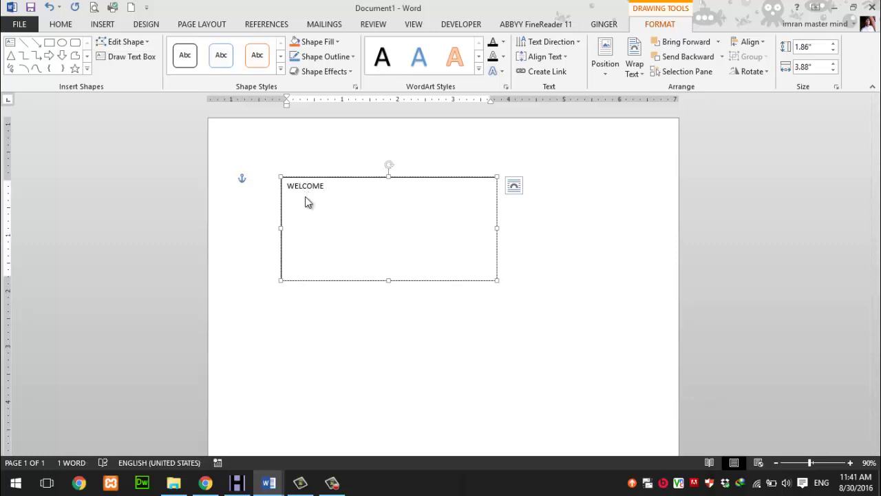
key(ctrl+a)
text(Welc)
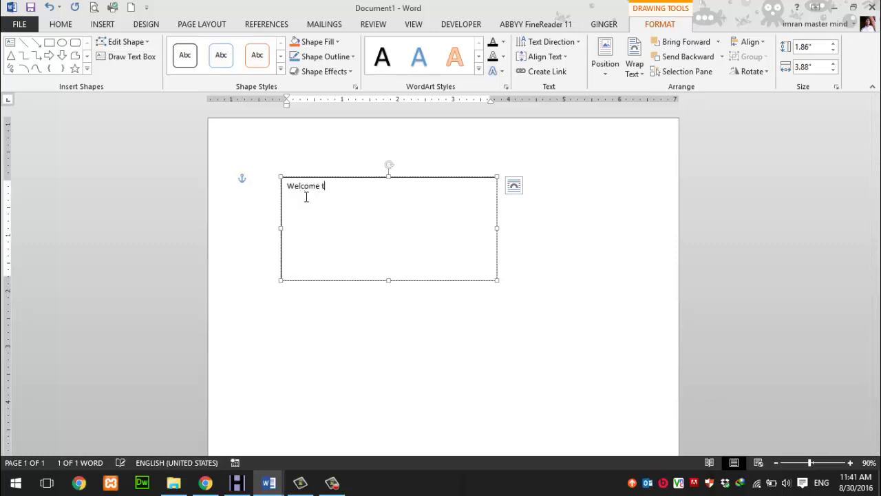
text(ome to Text Box)
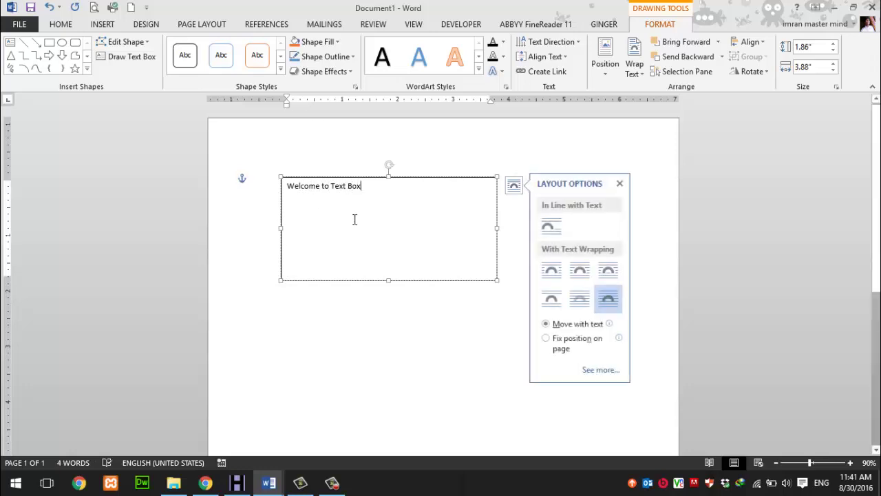
key(ctrl+a)
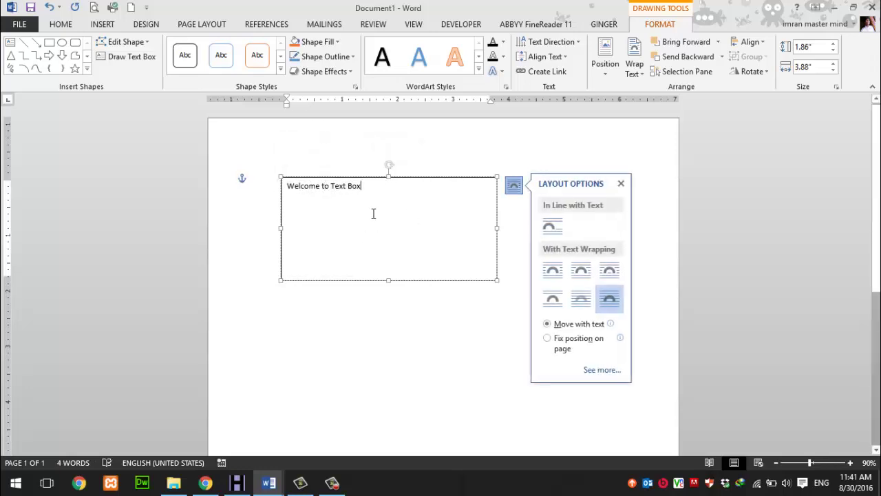
click(621, 184)
click(486, 178)
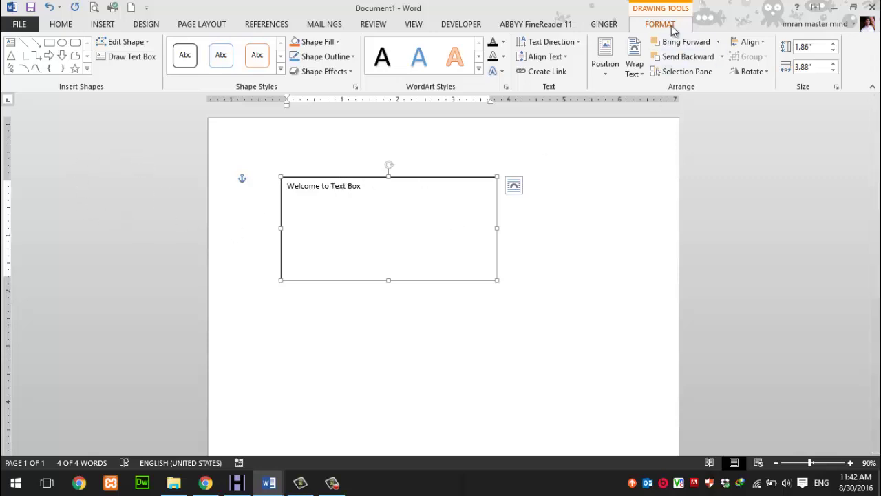
click(604, 296)
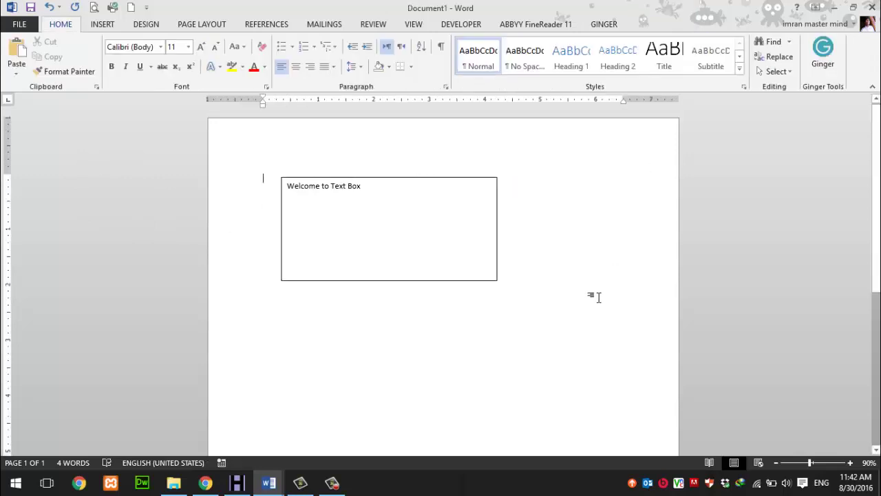
click(449, 177)
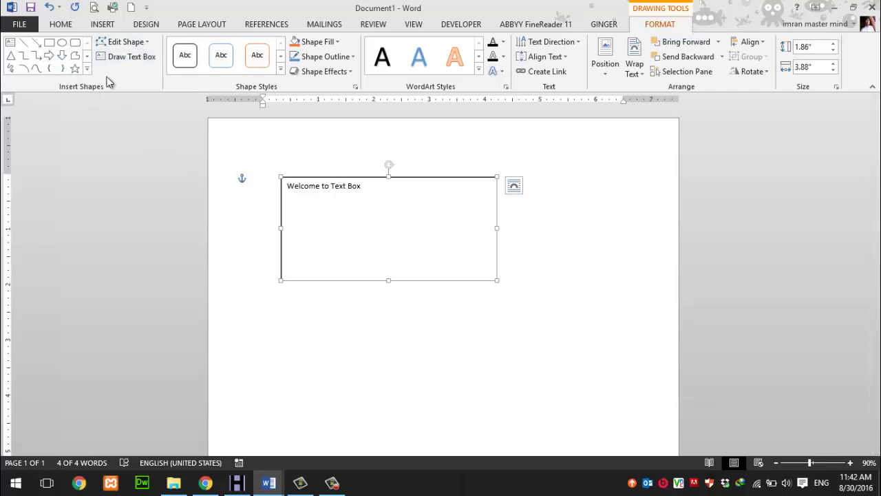
click(281, 71)
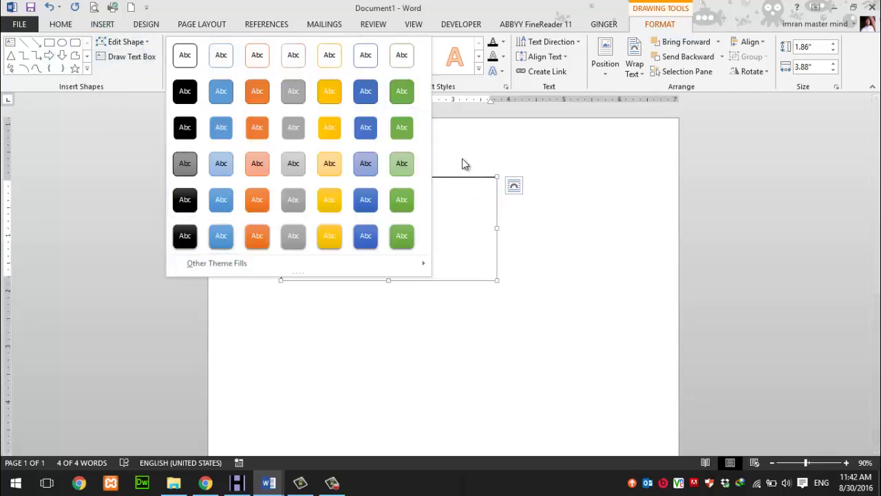
click(468, 87)
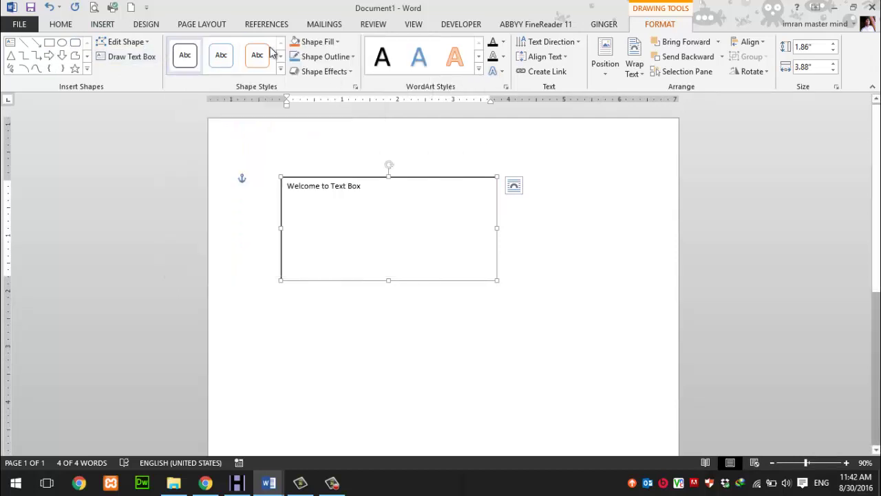
click(331, 43)
click(331, 44)
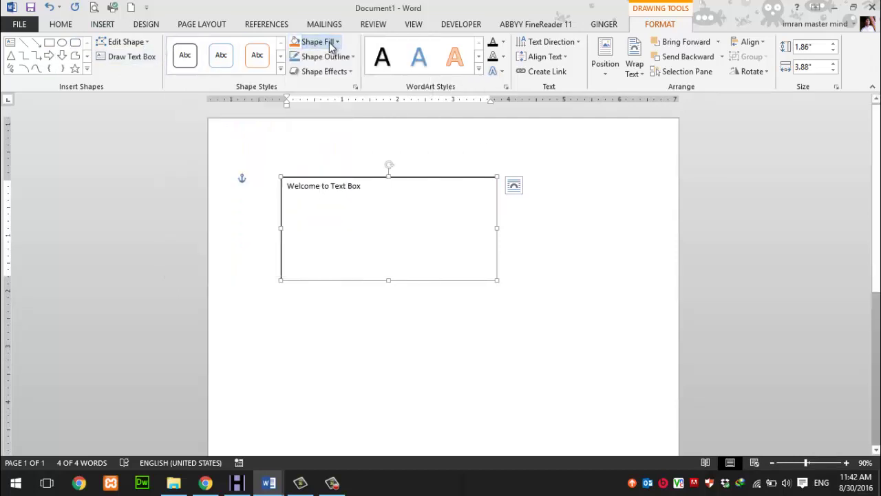
click(346, 57)
click(347, 57)
click(344, 72)
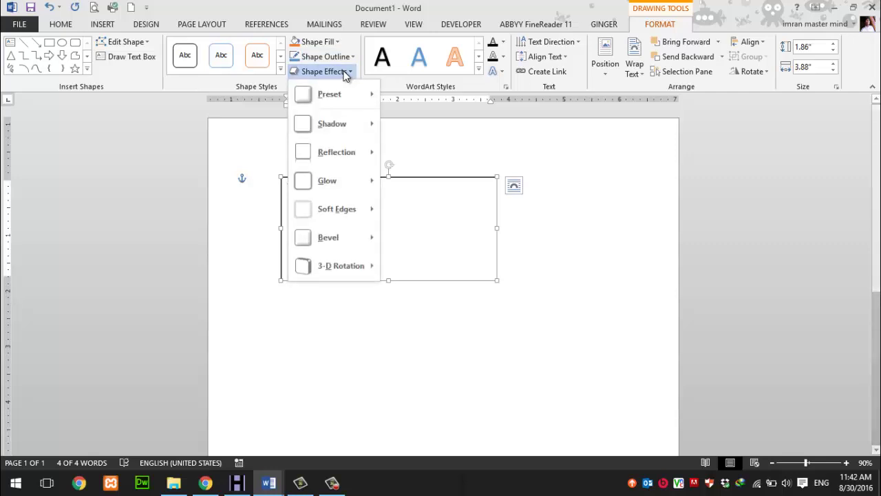
click(344, 71)
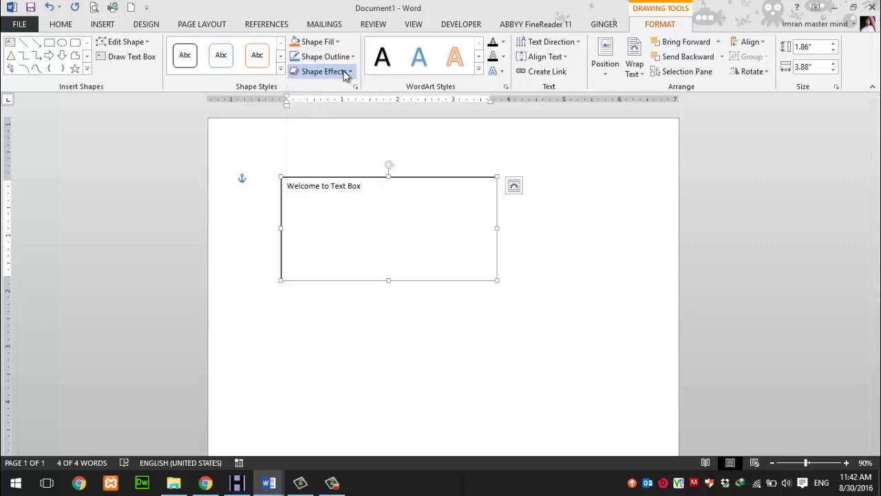
click(479, 70)
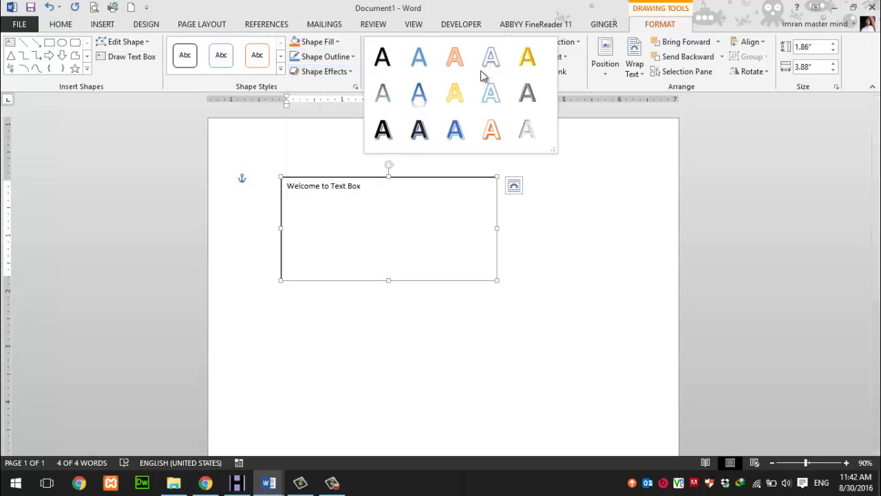
click(574, 88)
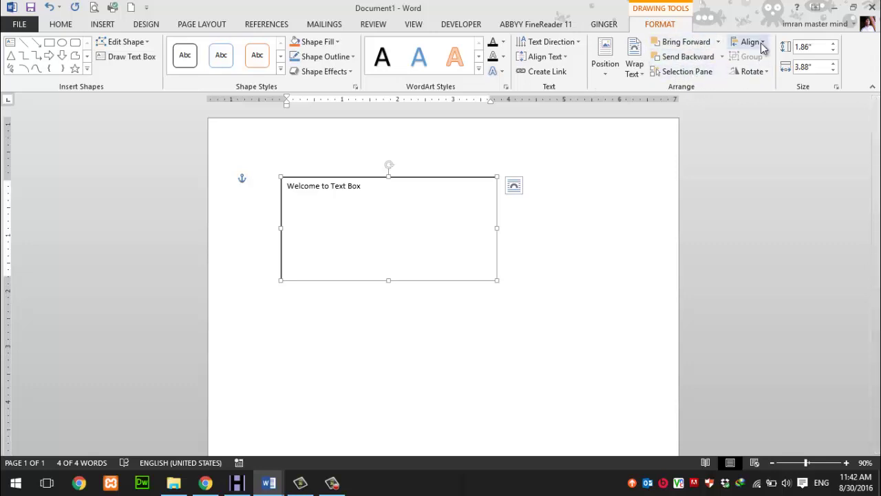
Centre the text box horizontally on the page, leaving it unrotated.
click(752, 42)
click(756, 73)
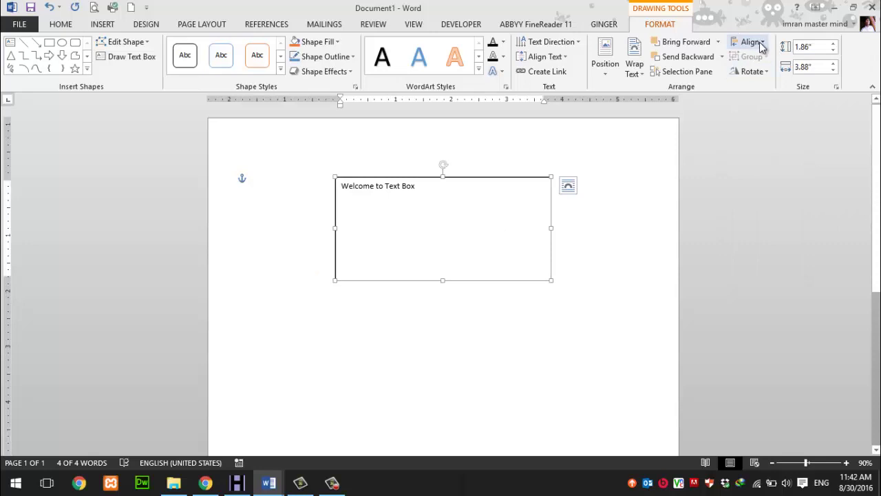
click(760, 42)
click(752, 41)
click(752, 71)
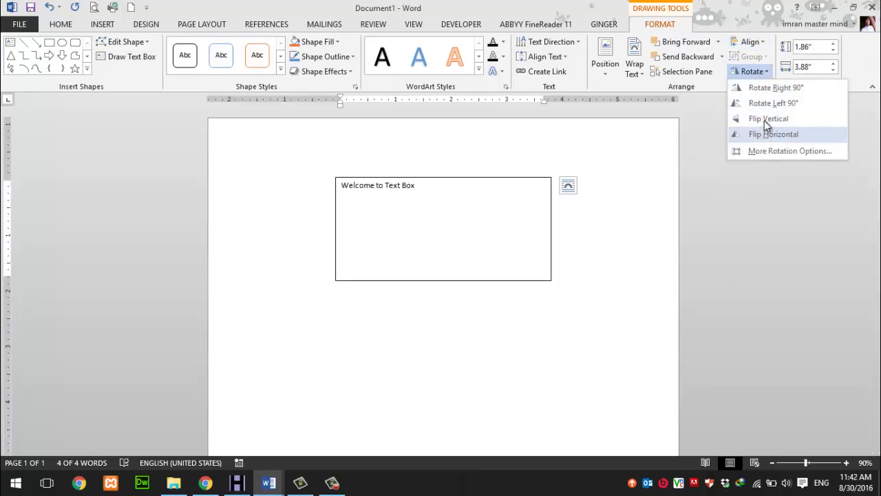
click(752, 42)
click(752, 41)
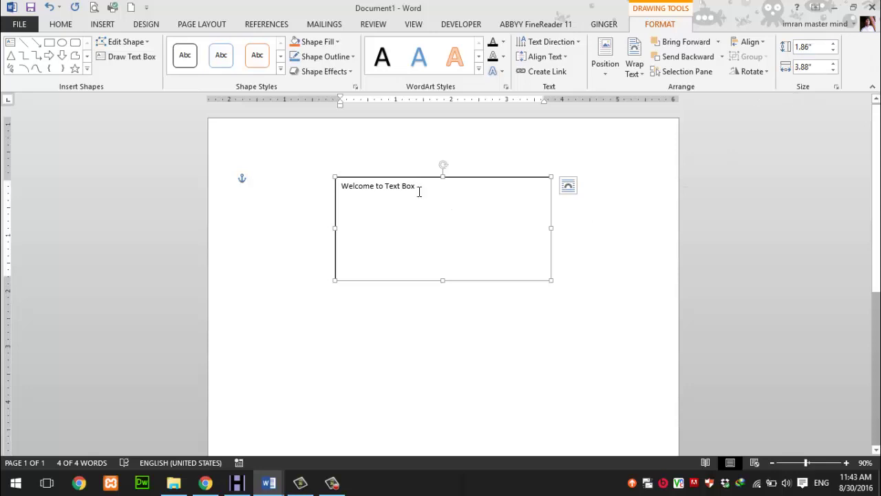
Centre the text vertically in the box and remove the space after its paragraph.
mouse_move(418, 193)
mouse_down()
mouse_move(360, 207)
mouse_move(400, 209)
mouse_up()
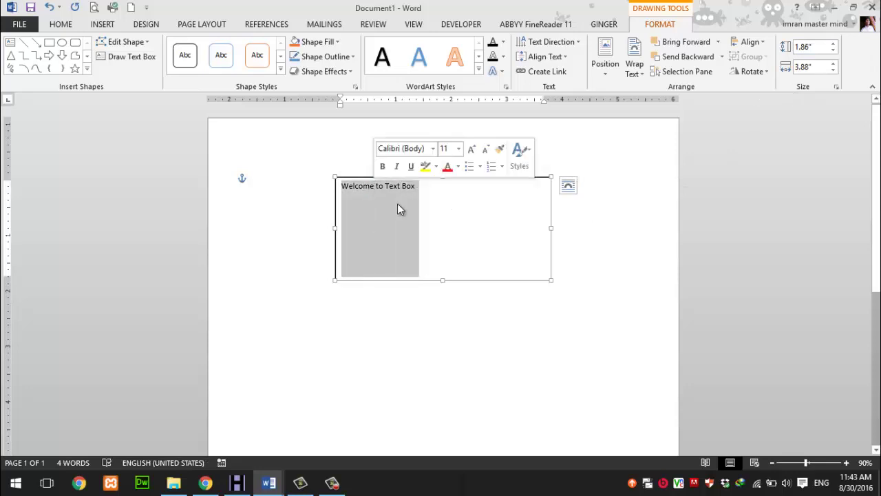
click(455, 212)
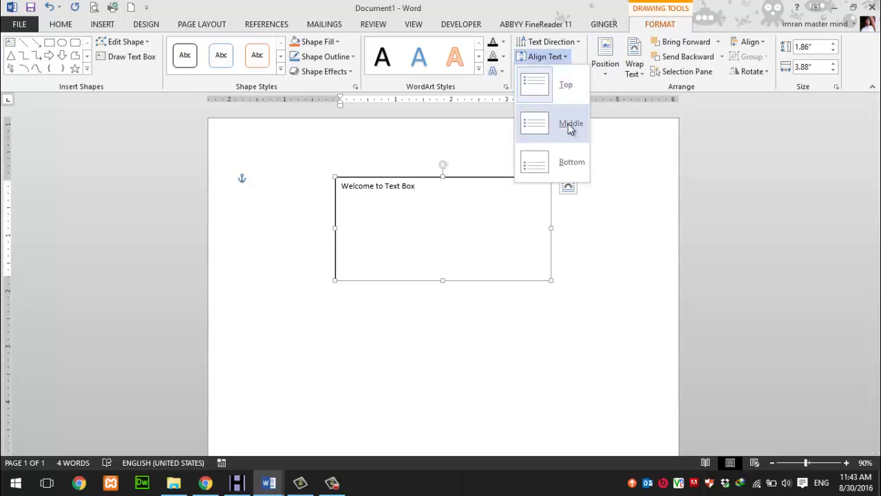
click(567, 125)
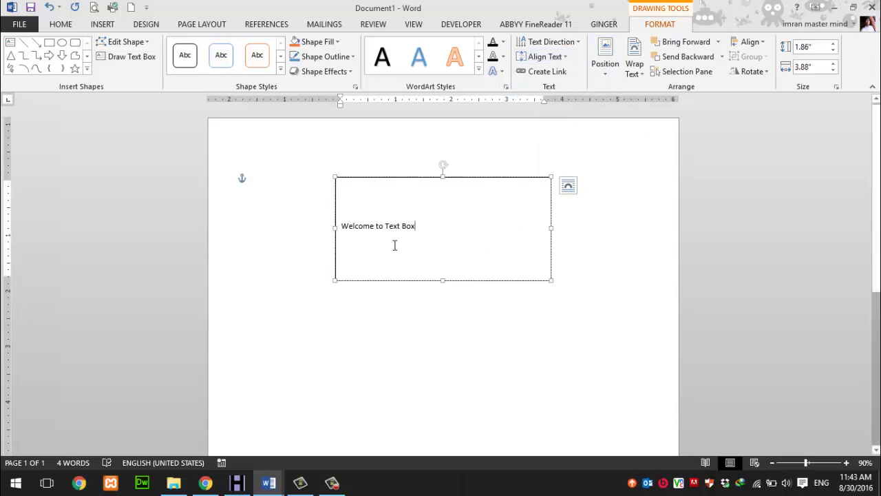
drag(427, 225, 338, 226)
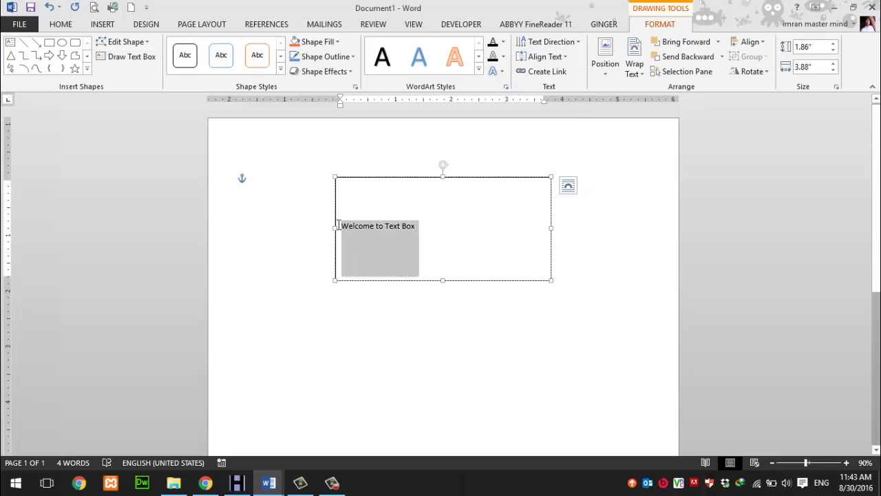
click(61, 24)
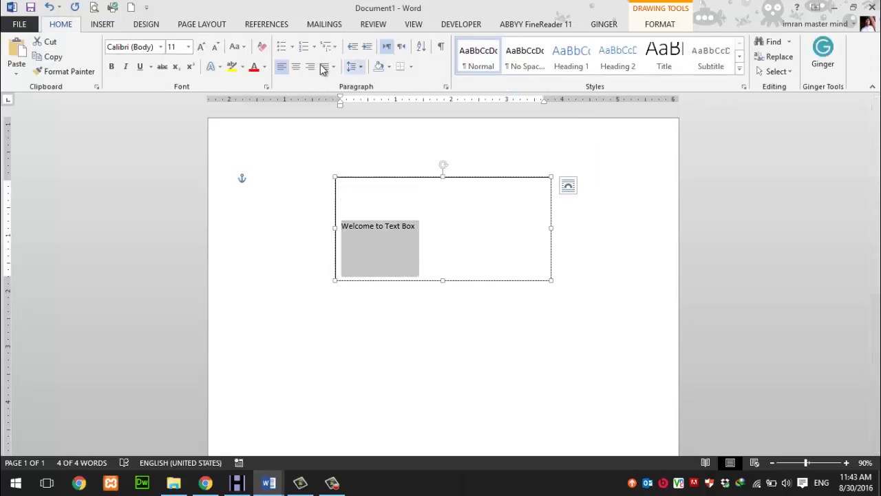
click(357, 66)
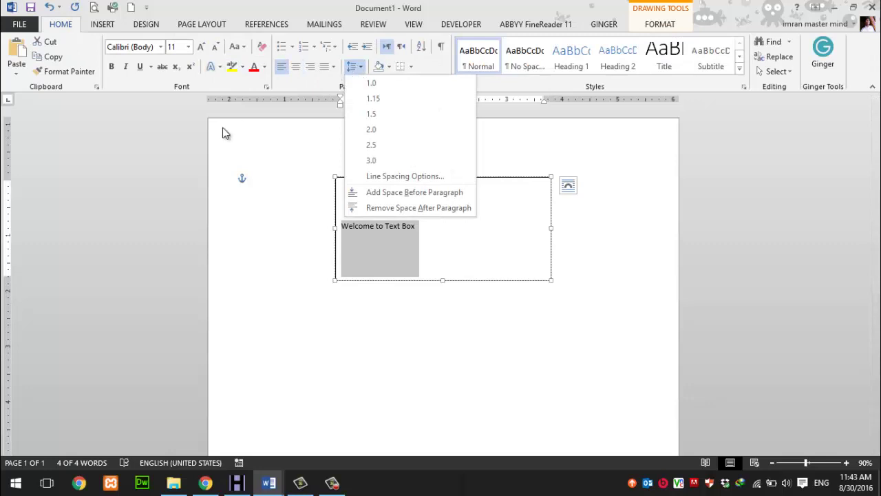
click(448, 208)
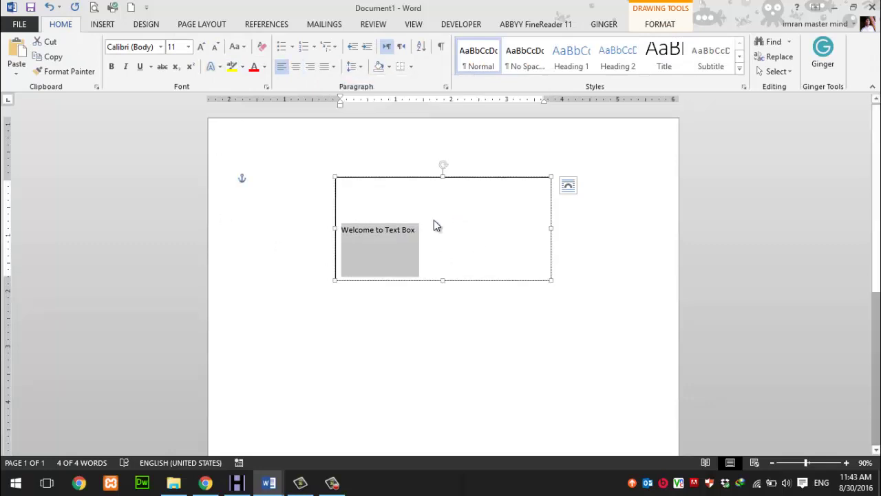
click(418, 229)
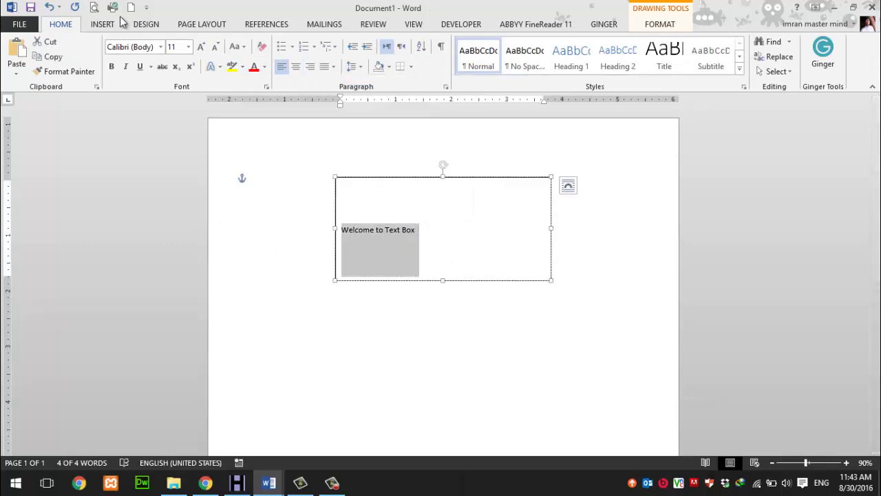
Set the 'Welcome to Text Box' line to 24 pt.
click(663, 24)
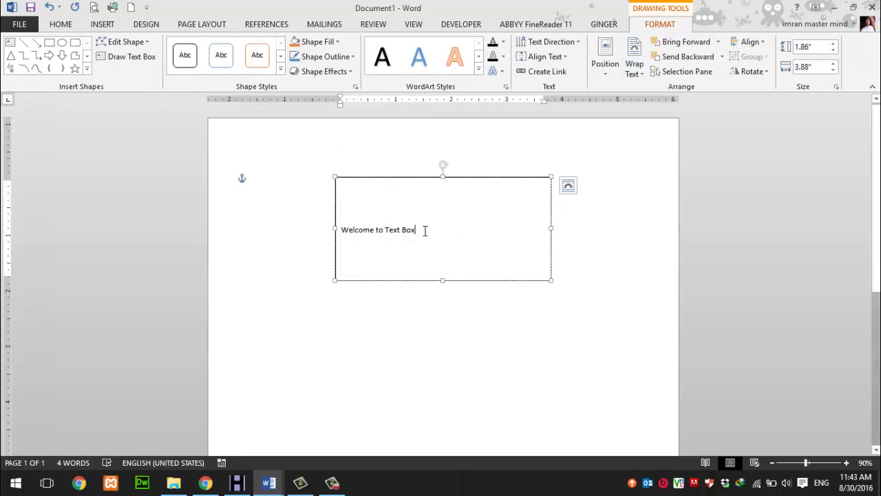
drag(422, 230, 326, 229)
click(418, 190)
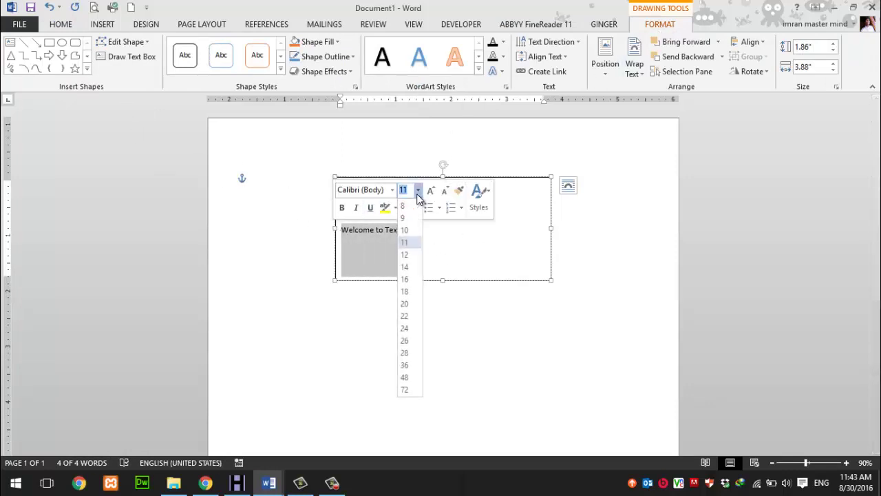
click(405, 328)
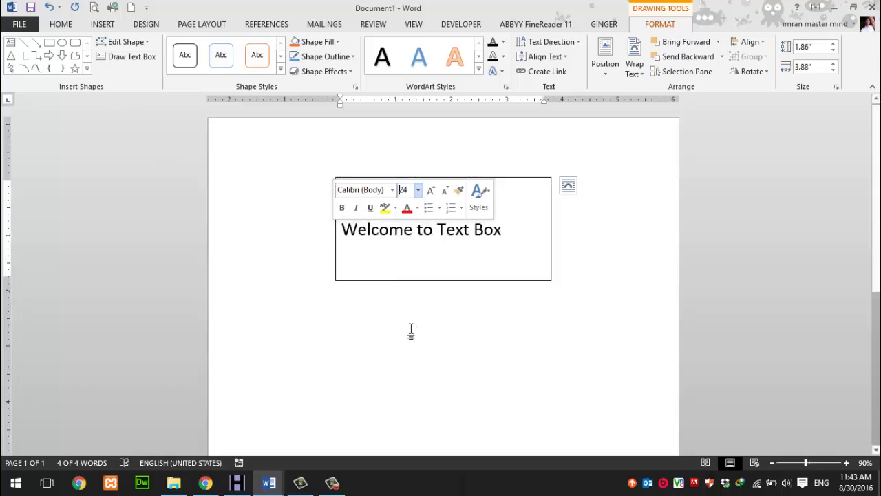
Make the text bold in the Quicksand Bold font.
click(346, 208)
click(392, 189)
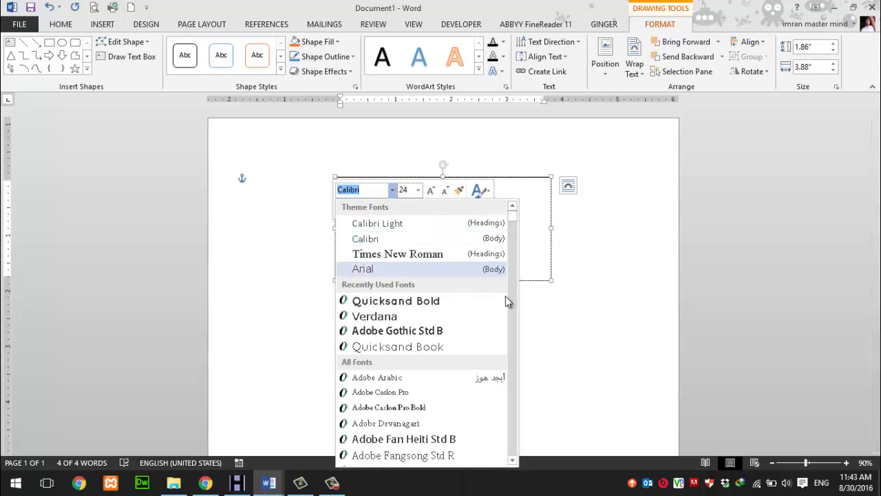
click(458, 301)
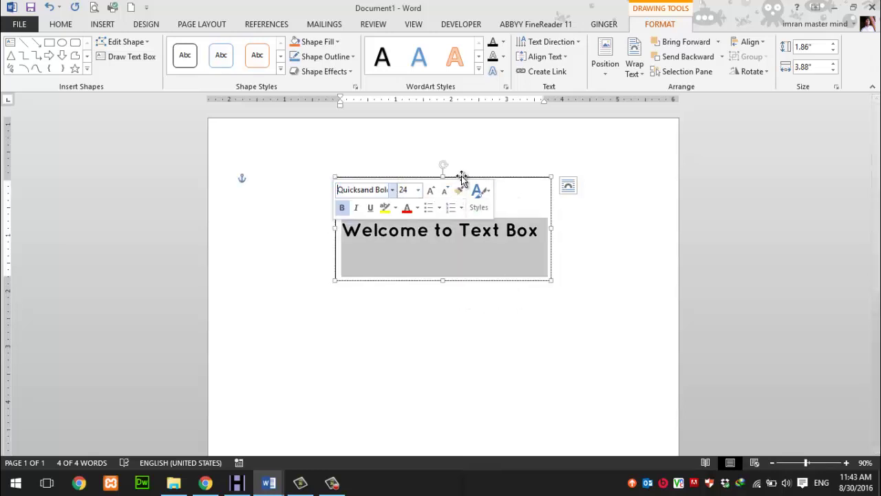
click(428, 230)
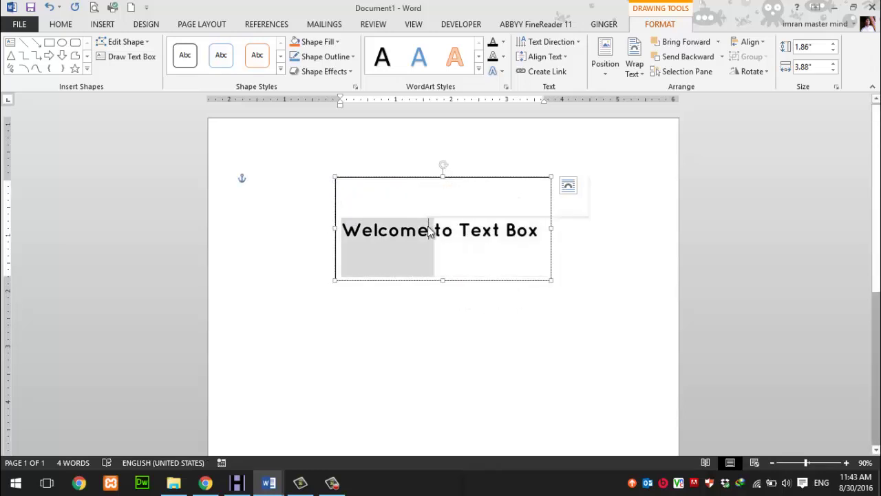
Centre the line horizontally within the box and select the whole text box shape.
click(428, 231)
click(61, 24)
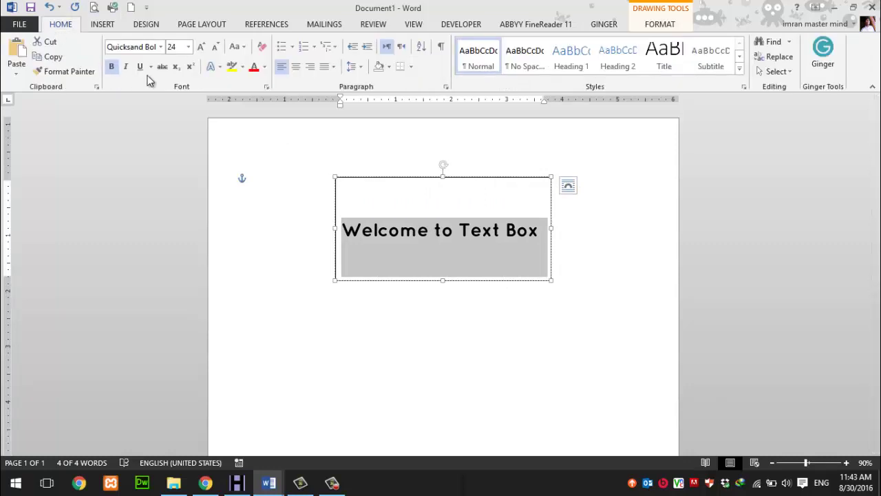
click(300, 68)
click(472, 234)
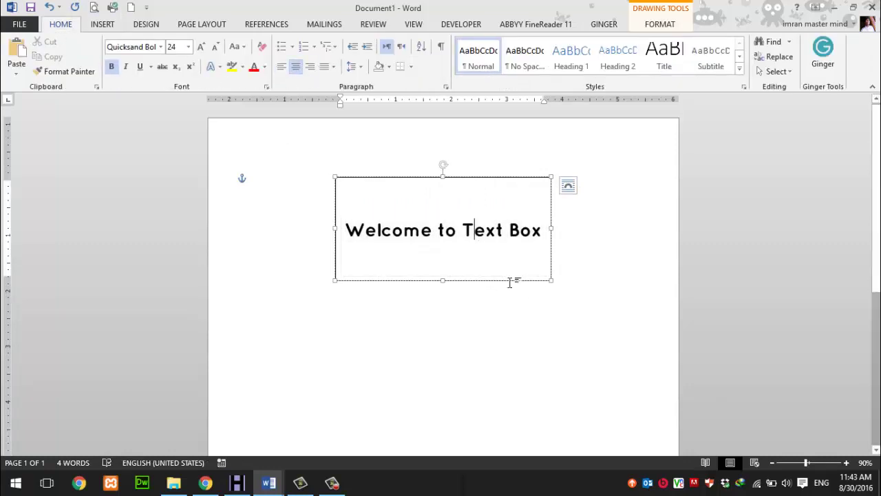
click(660, 25)
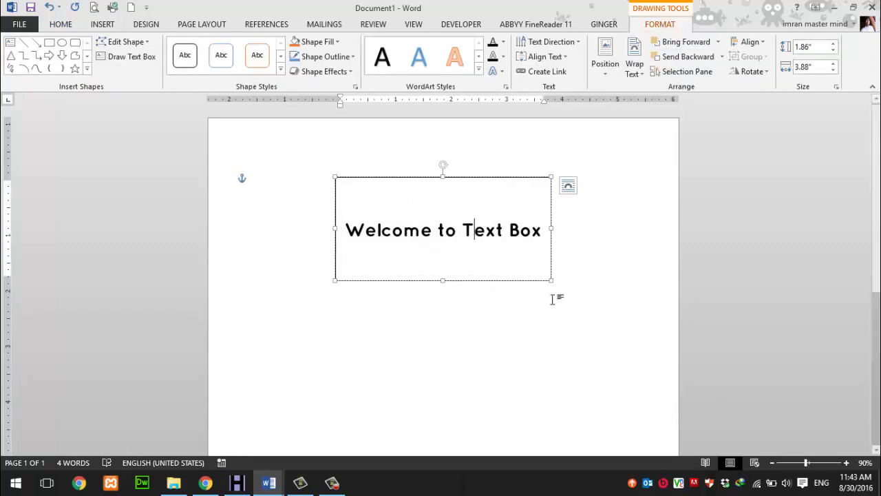
click(379, 177)
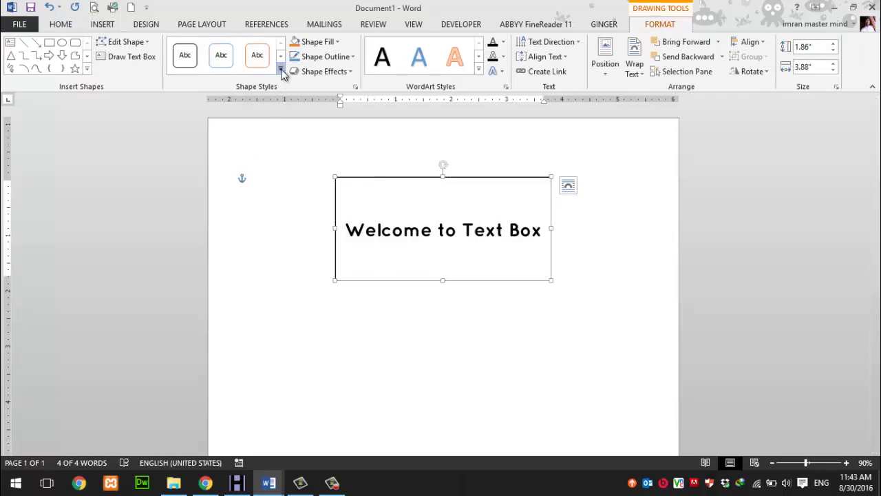
Apply the orange shape style to the text box, turning its lettering white.
click(281, 71)
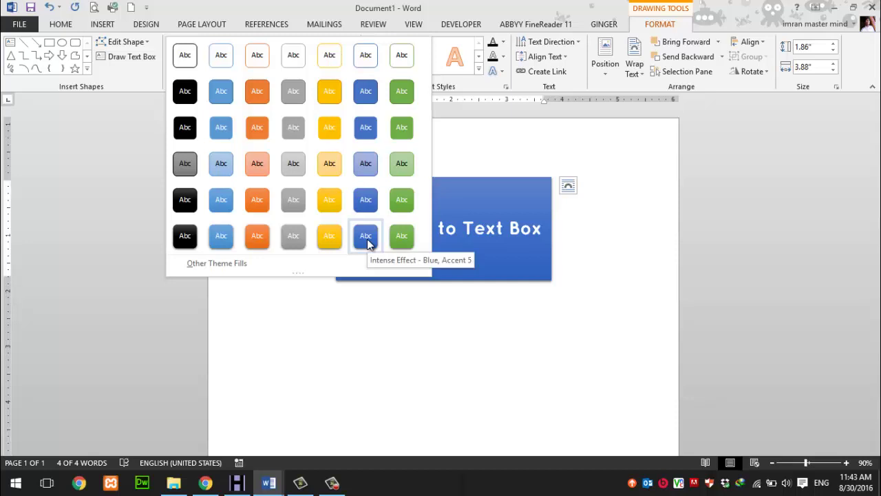
click(261, 240)
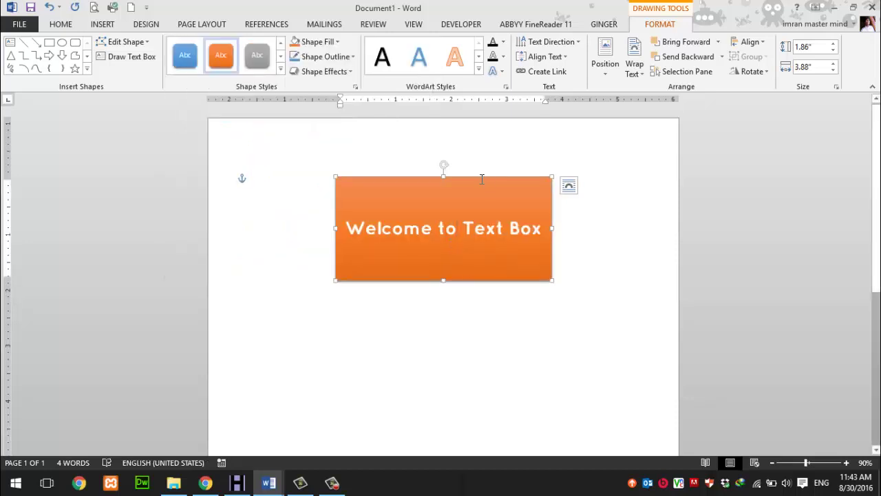
click(146, 43)
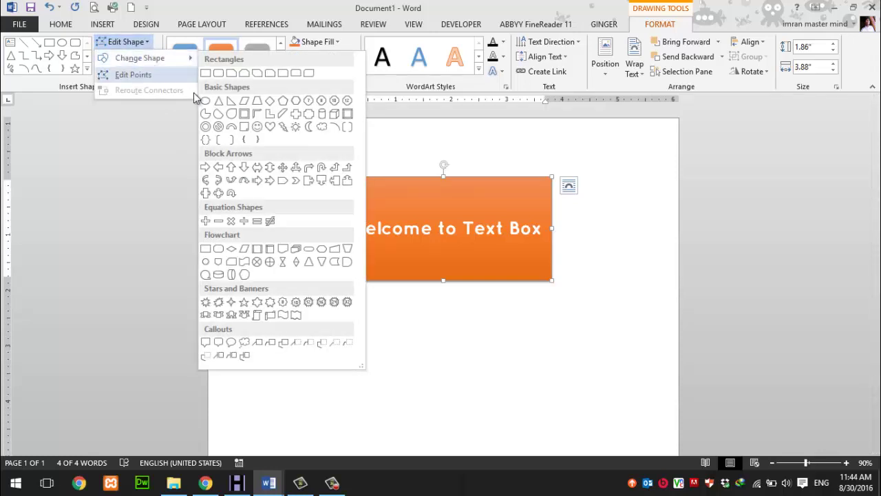
mouse_move(139, 58)
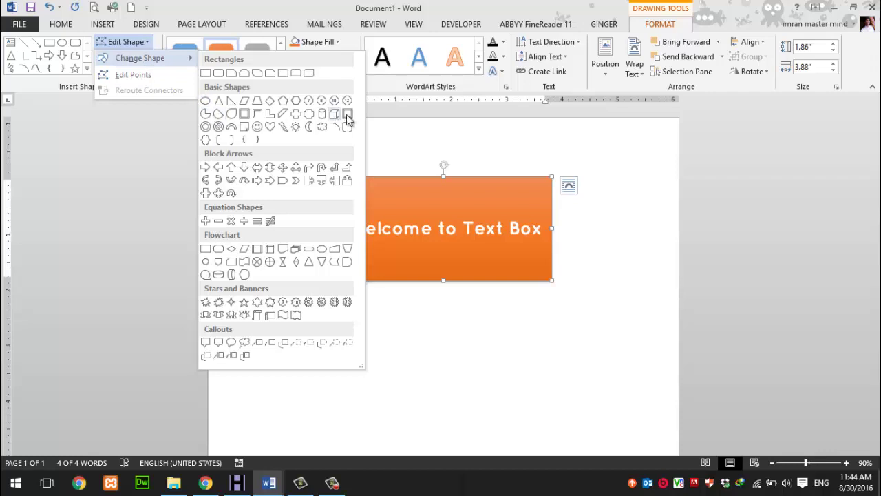
Reshape the box into a Snip and Round Single Corner Rectangle, then reselect it.
click(348, 115)
click(124, 42)
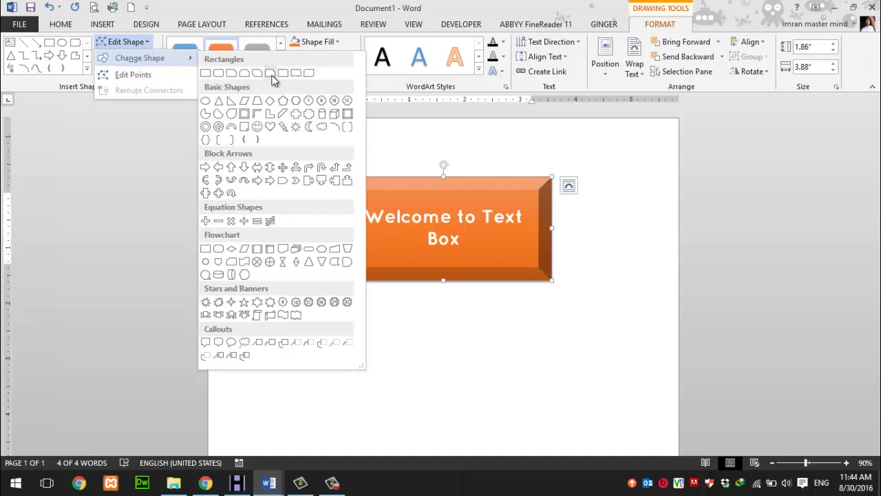
click(270, 73)
click(609, 287)
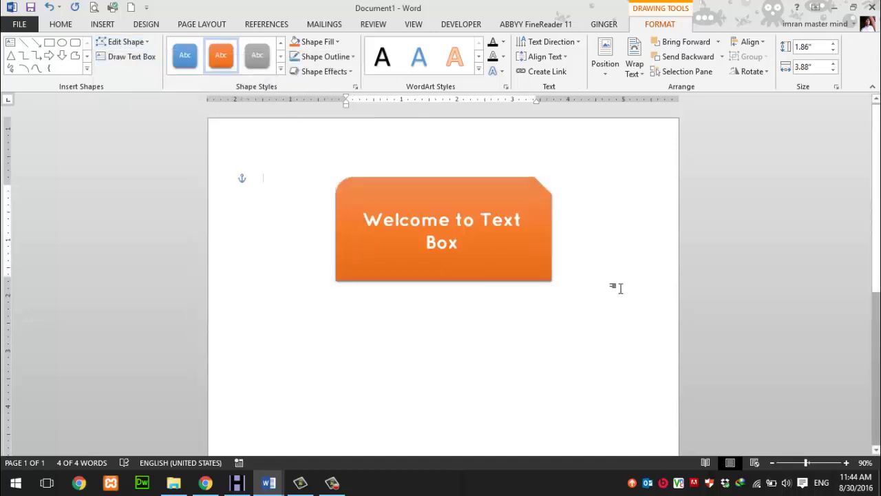
click(439, 220)
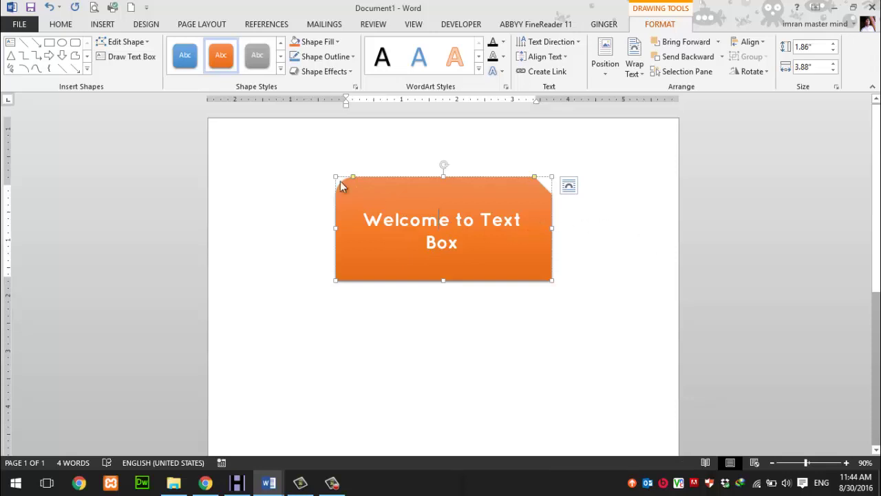
Round the orange shape's top-left corner with its adjustment handle, keeping the diagonal top-right cut.
click(86, 69)
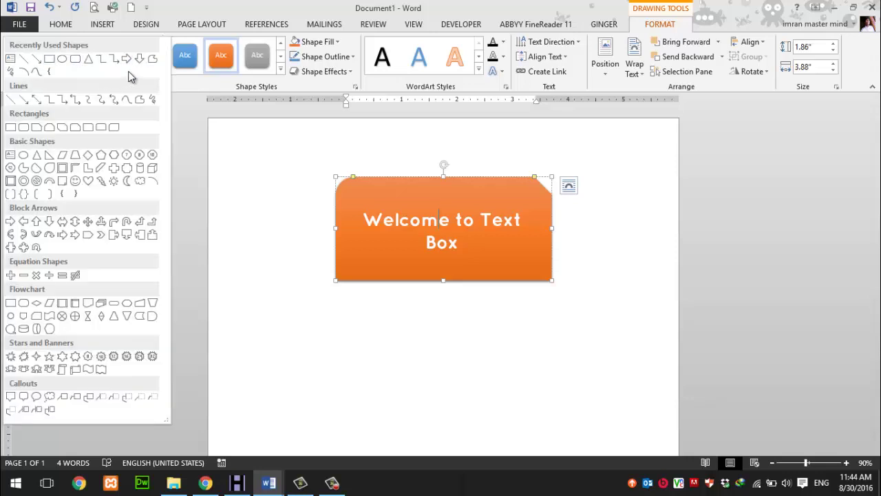
click(198, 84)
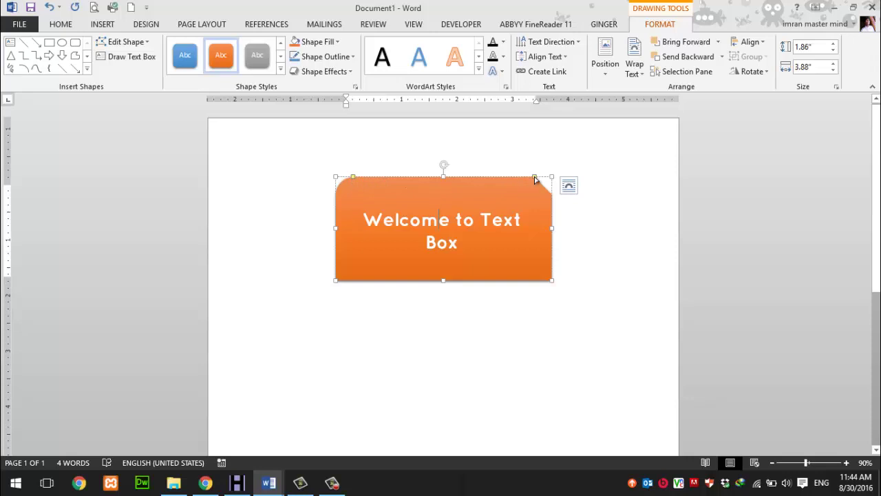
drag(534, 177, 500, 179)
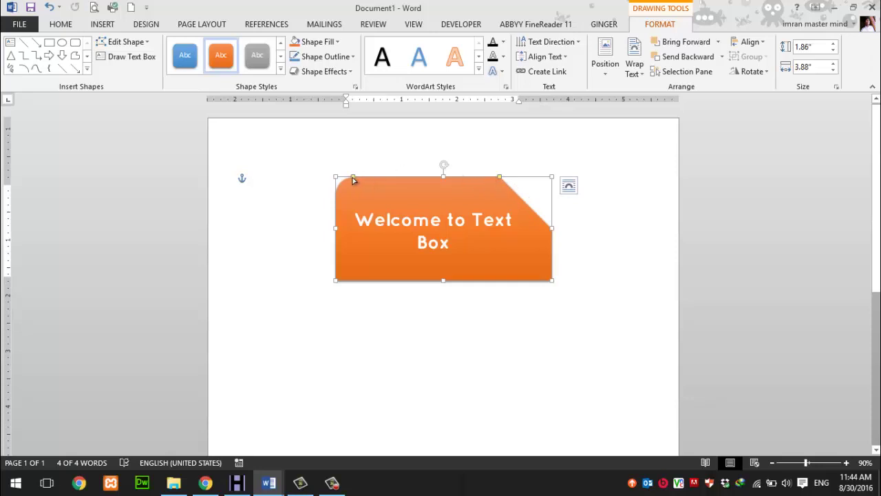
drag(353, 178, 392, 184)
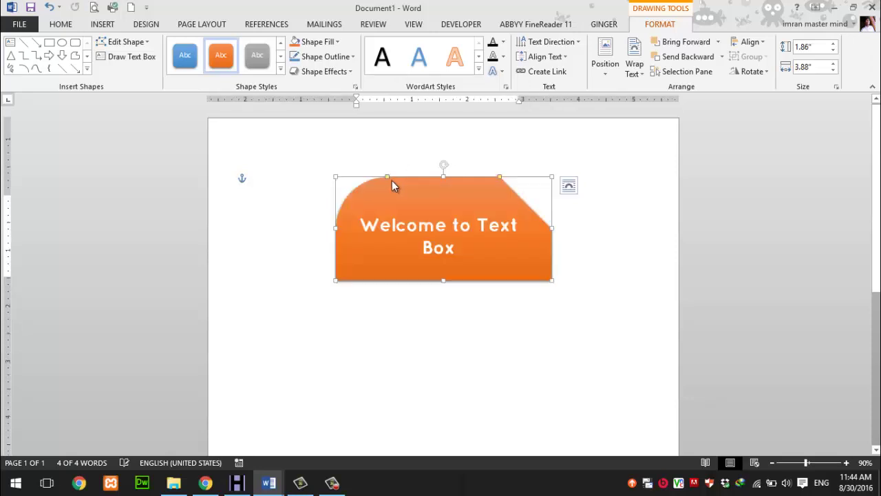
drag(388, 177, 350, 181)
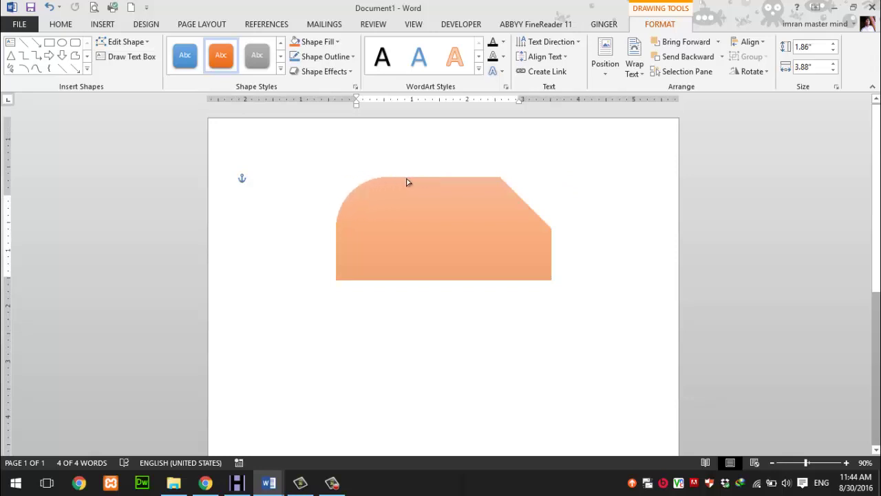
drag(407, 182, 351, 177)
mouse_move(500, 180)
mouse_down()
mouse_move(538, 180)
mouse_move(498, 178)
mouse_up()
drag(351, 178, 386, 181)
Set the 'Welcome to Text Box' text to 20 pt so it fits on one line.
click(625, 275)
triple_click(458, 227)
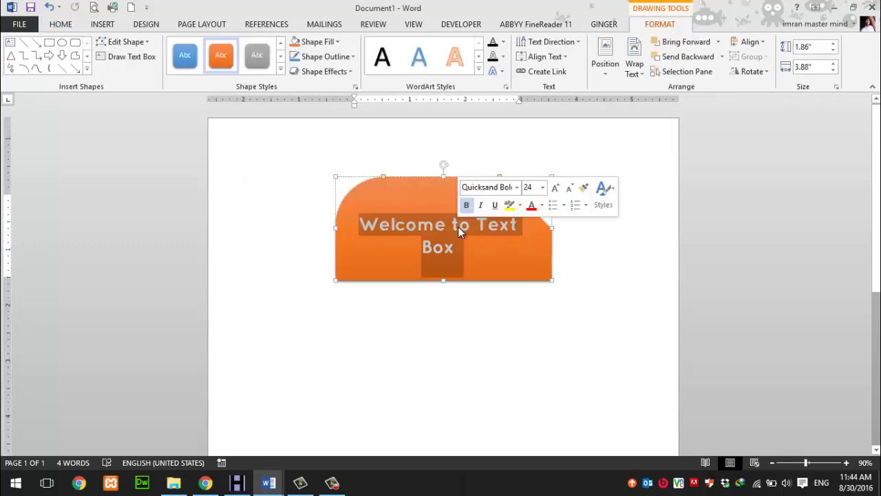
click(542, 187)
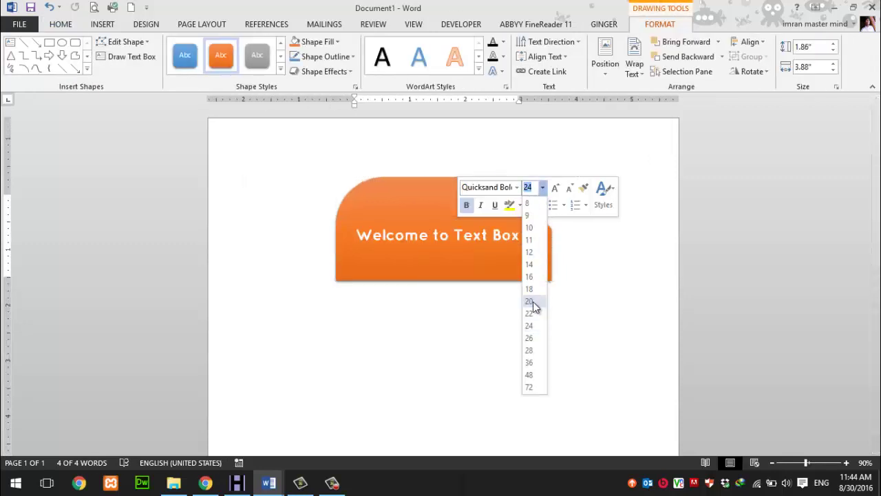
click(533, 303)
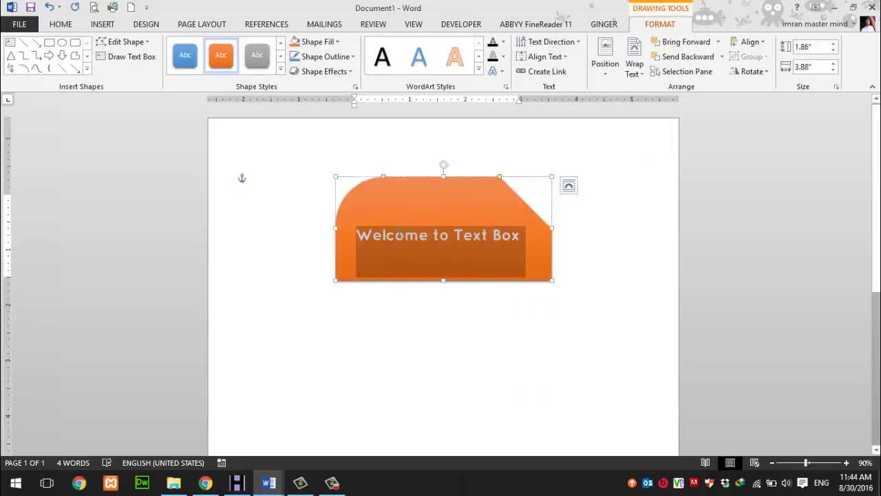
click(413, 253)
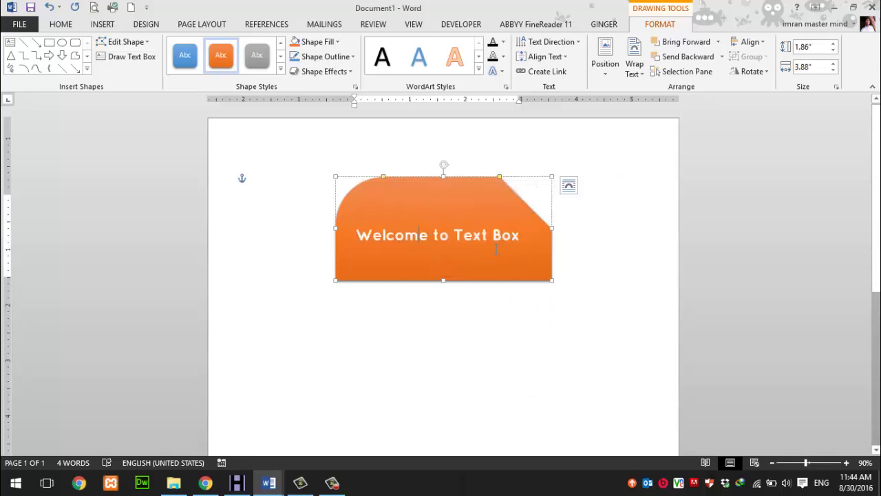
Move the orange shape left so its edge lines up with the page's left margin.
click(434, 177)
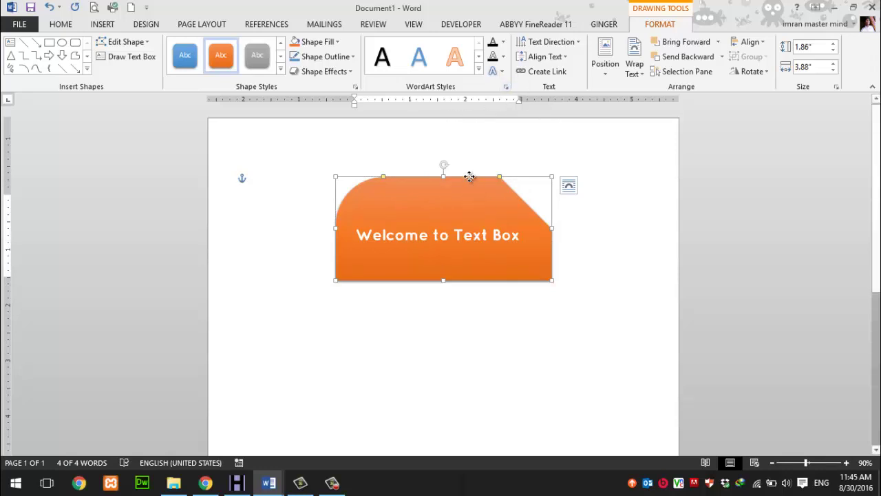
mouse_move(469, 177)
mouse_down()
mouse_move(397, 179)
mouse_move(412, 162)
mouse_up()
click(414, 233)
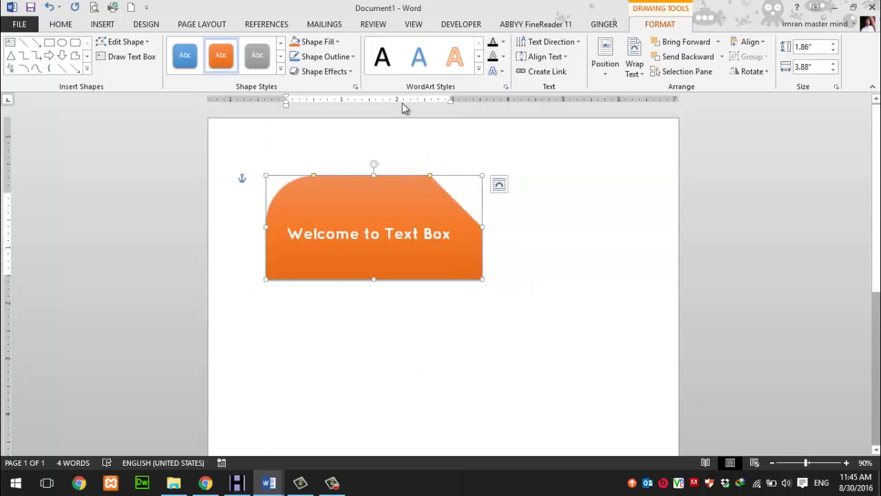
click(354, 57)
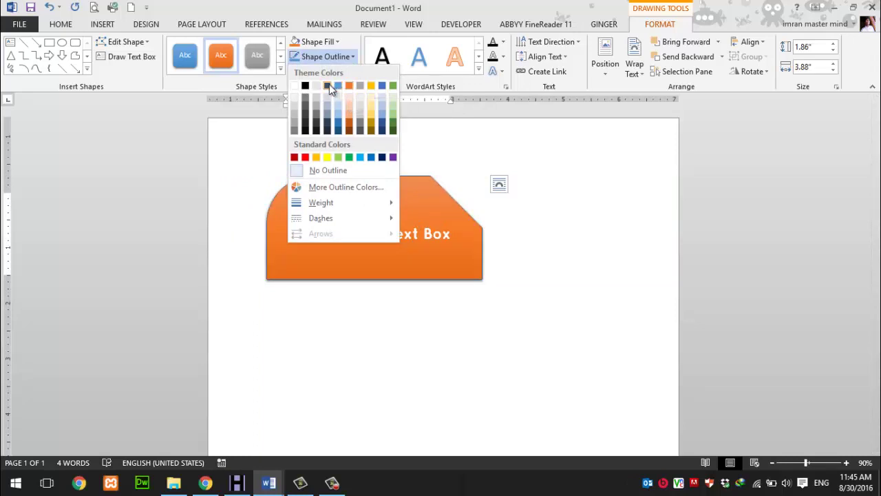
Give the shape a dark outline 2¼ pt thick.
click(329, 84)
click(347, 55)
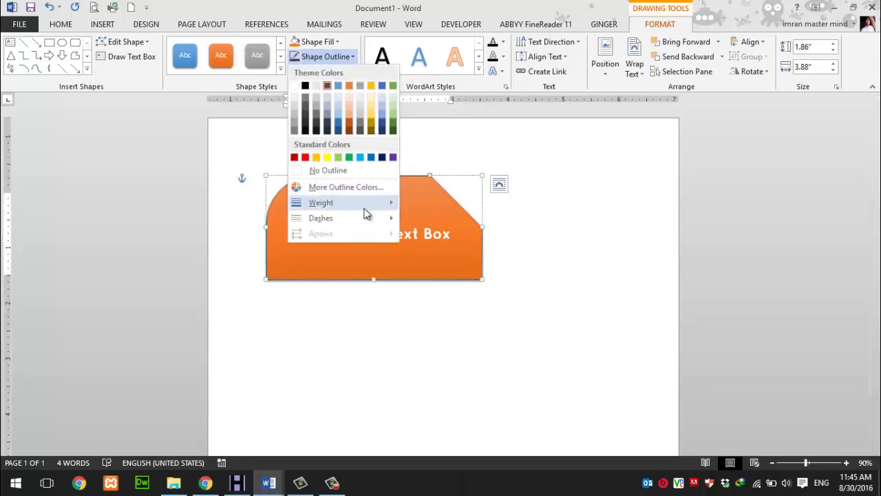
mouse_move(320, 202)
click(484, 275)
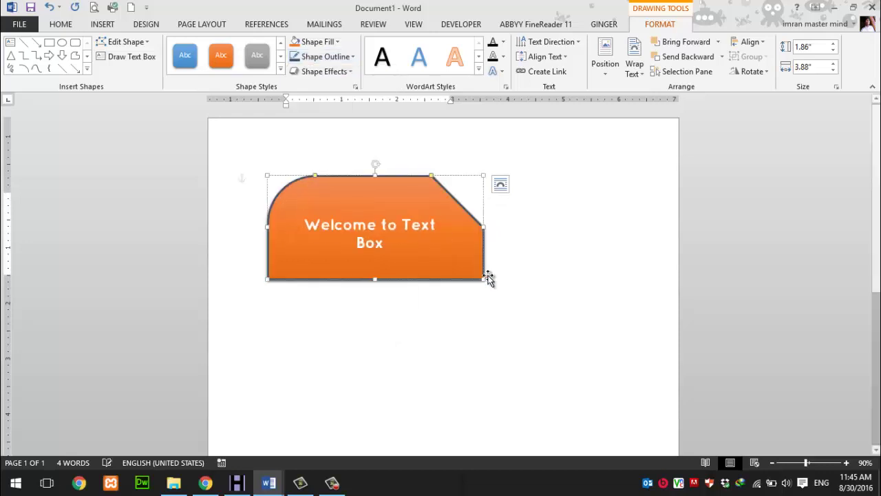
Fill the shape dark blue-grey instead of orange.
click(336, 42)
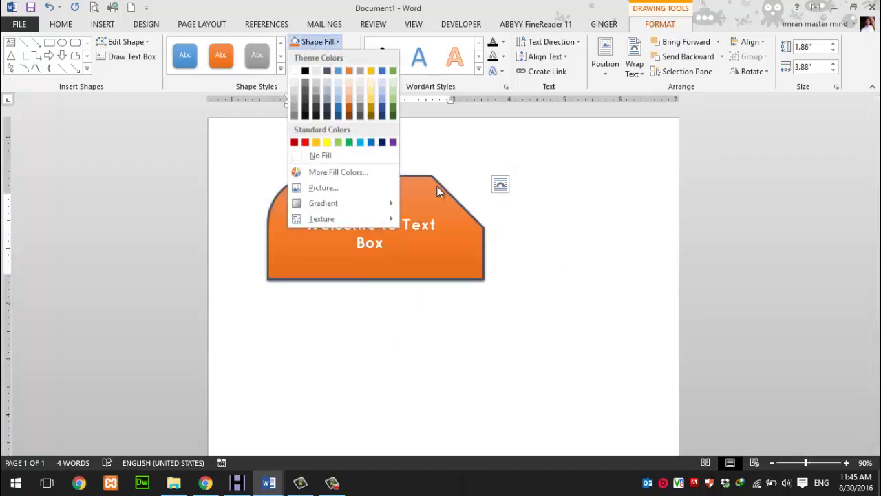
click(327, 71)
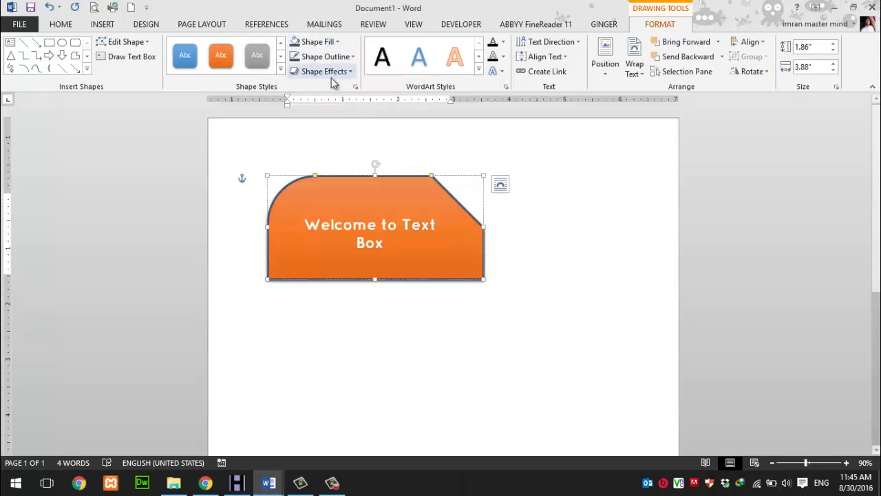
click(519, 314)
click(413, 200)
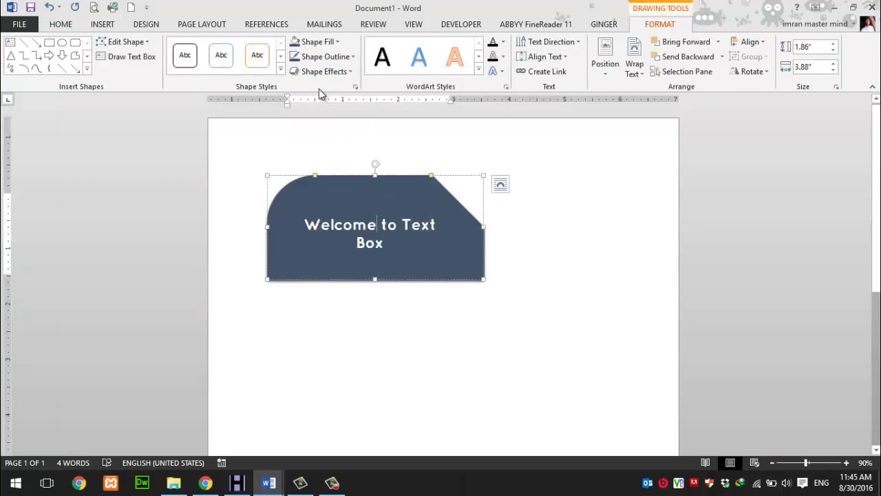
click(324, 71)
mouse_move(330, 94)
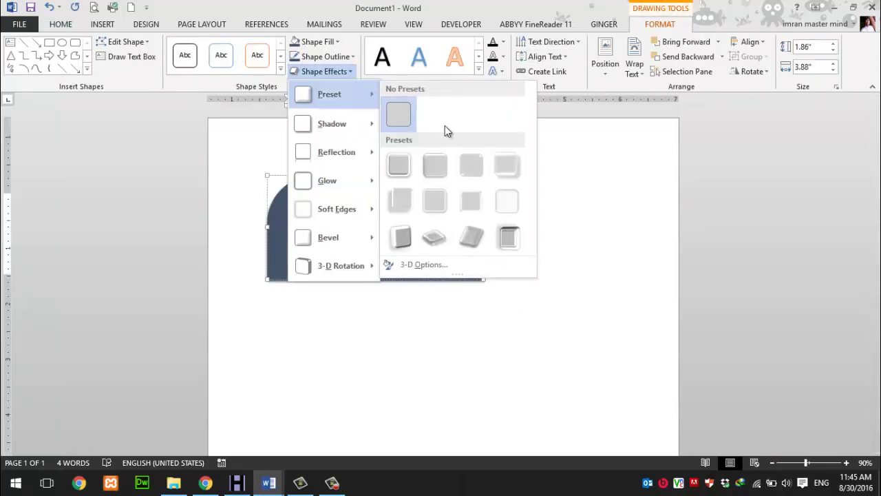
Apply the last 3-D preset to the blue-grey shape.
click(510, 250)
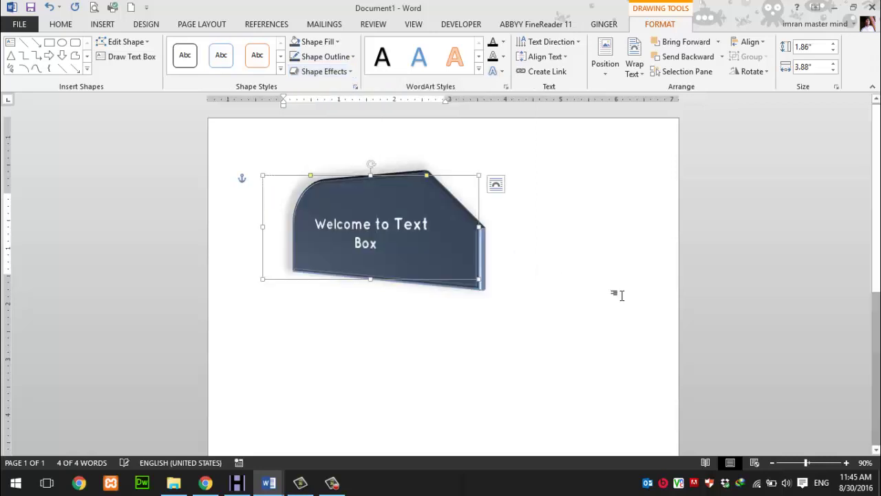
click(616, 293)
click(457, 254)
click(398, 227)
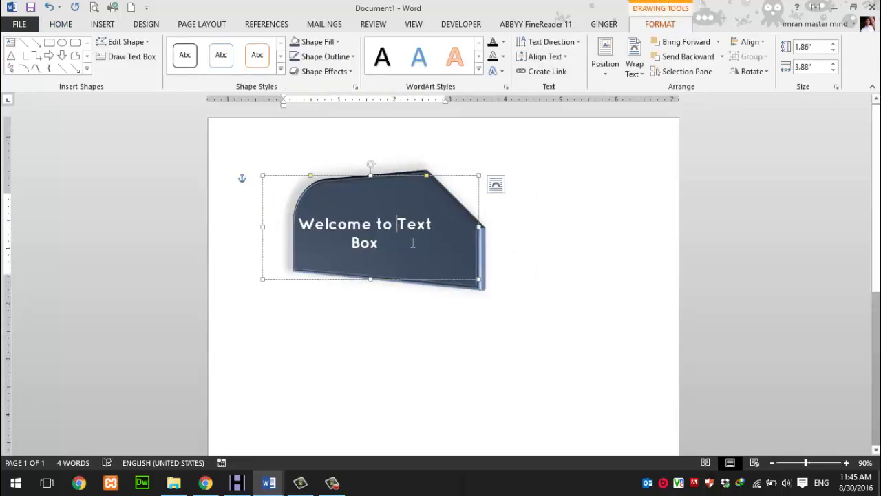
click(538, 280)
click(467, 219)
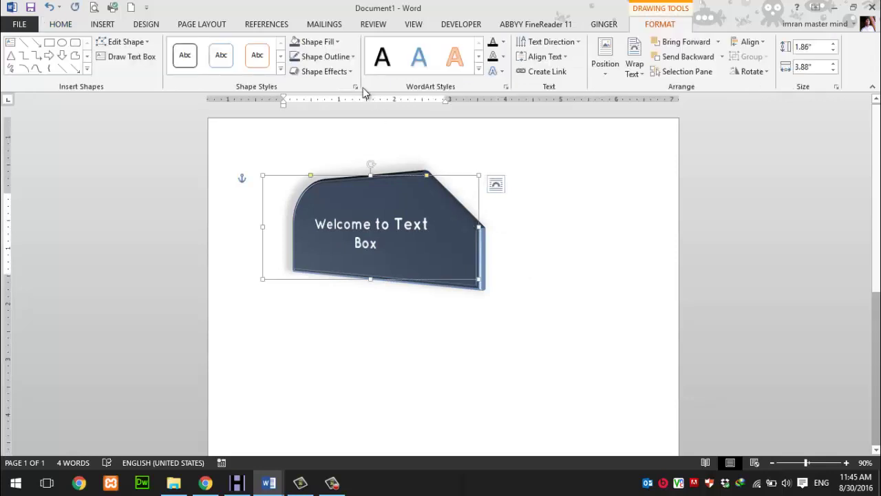
Remove the 3-D preset with No Presets so the shape is flat again.
click(350, 73)
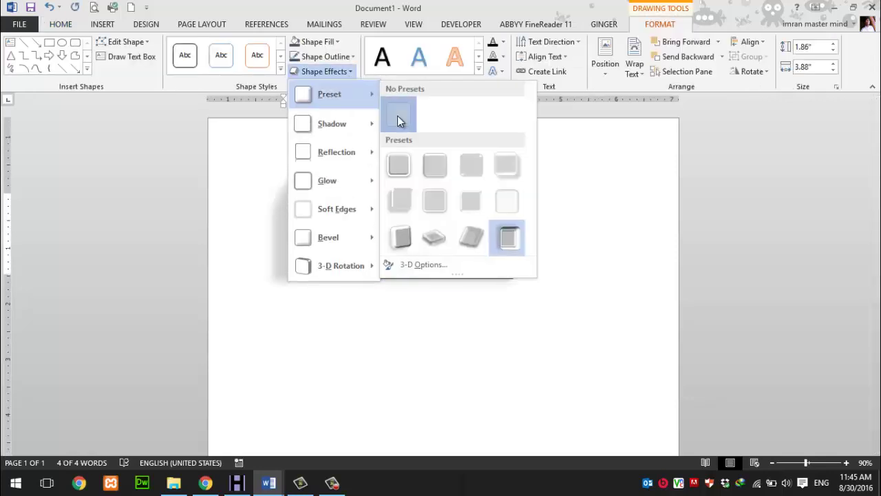
click(398, 114)
click(389, 196)
click(388, 177)
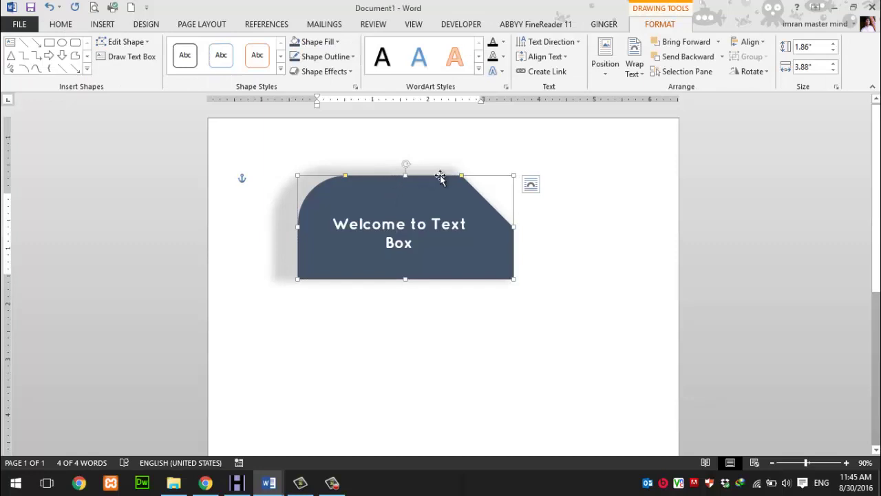
Move the blue-grey shape right and down toward the page centre.
mouse_move(480, 178)
mouse_down()
mouse_move(547, 190)
mouse_move(548, 179)
mouse_up()
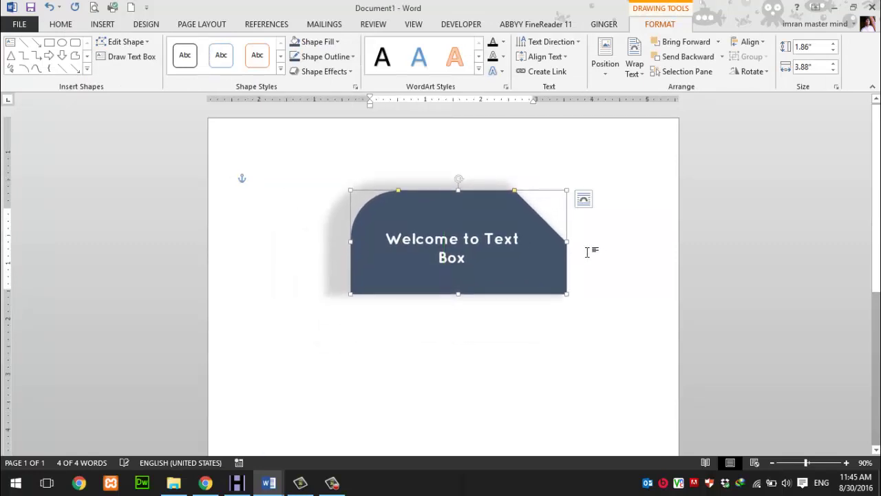
click(627, 255)
drag(386, 239, 479, 257)
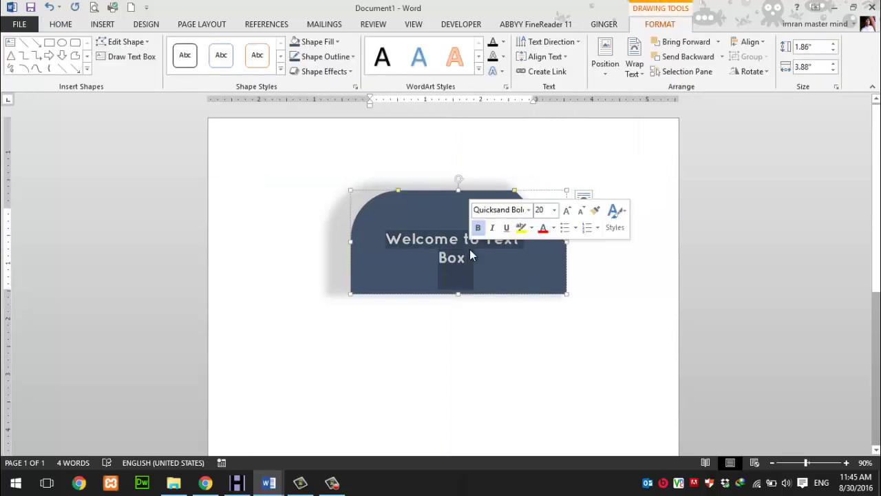
Browse the WordArt Styles gallery and the Insert WordArt options without choosing a style.
click(480, 72)
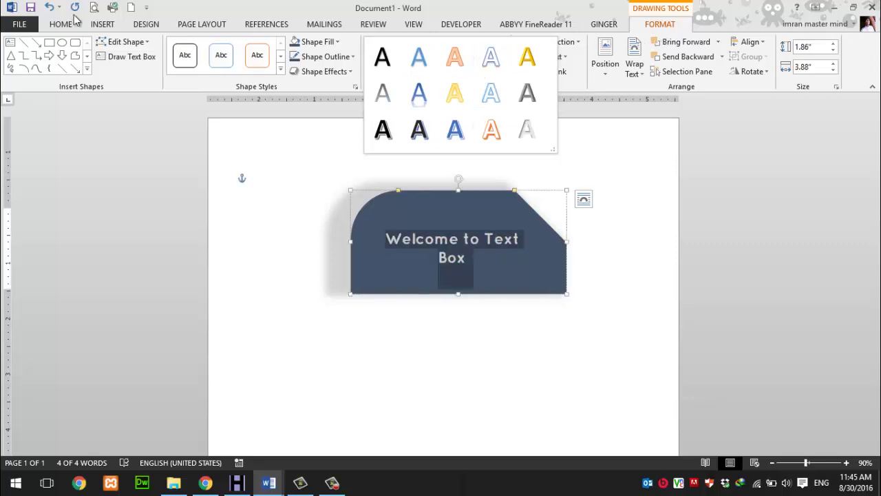
click(102, 25)
click(102, 25)
click(659, 69)
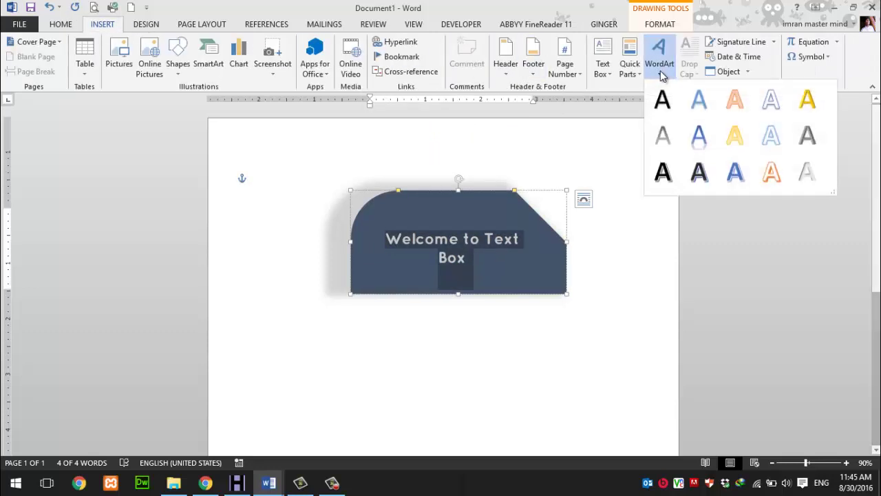
click(616, 319)
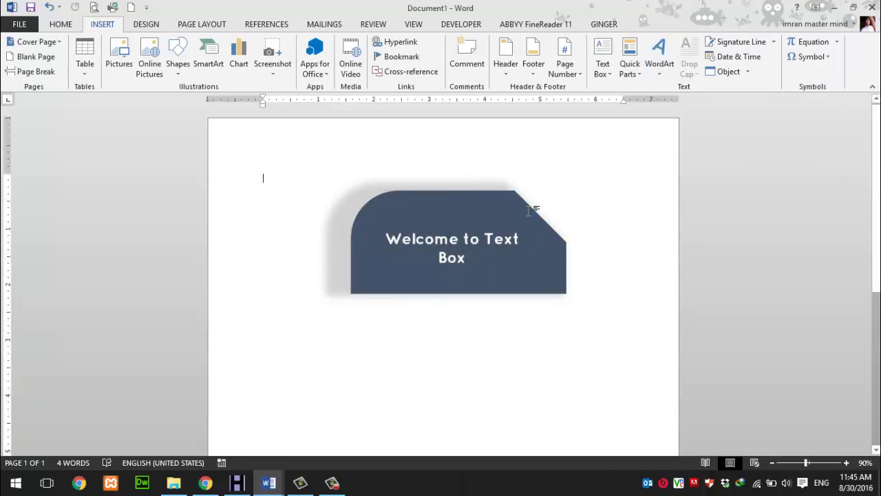
click(659, 66)
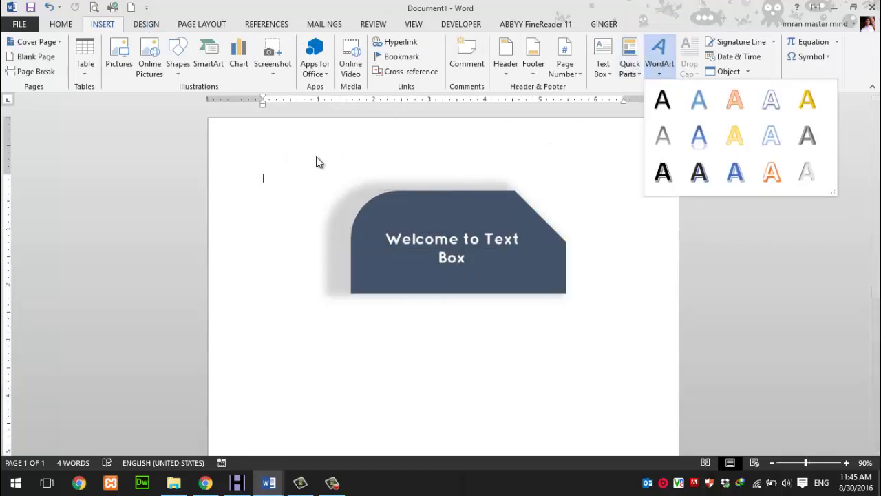
click(520, 321)
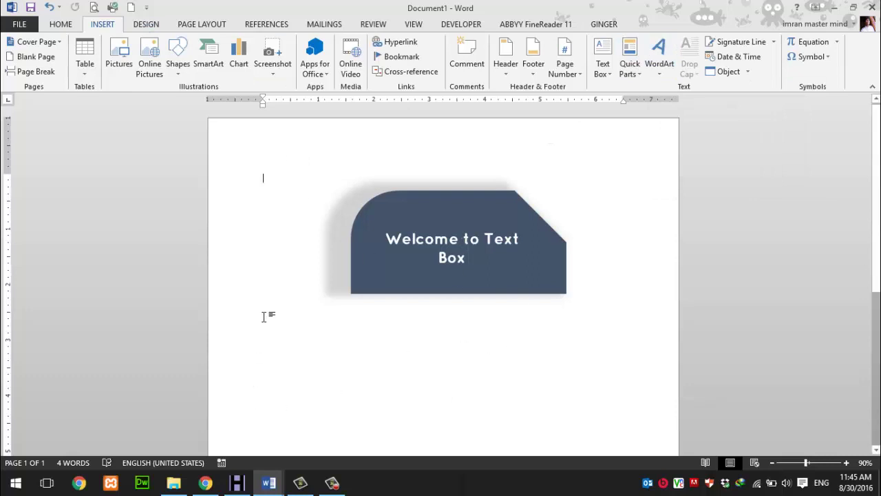
click(670, 66)
Insert a WordArt box below the blue shape and replace its placeholder with ZXCZXCZXCXXC.
click(658, 104)
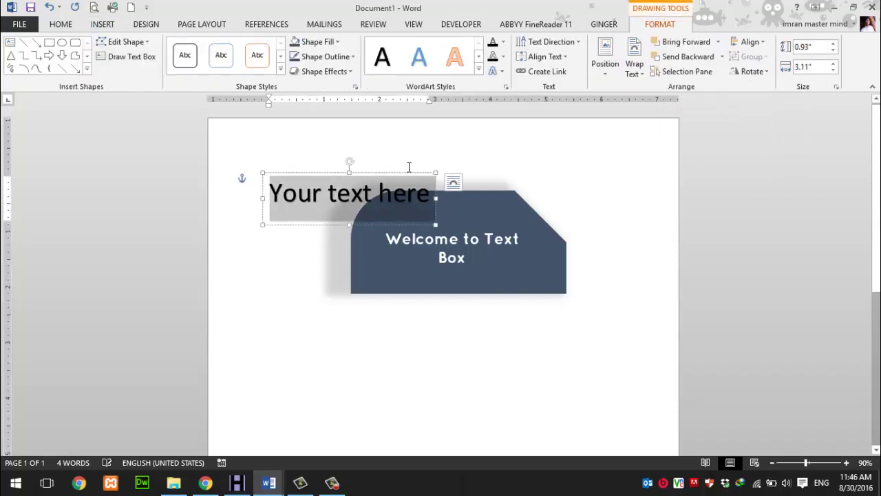
drag(329, 174, 333, 327)
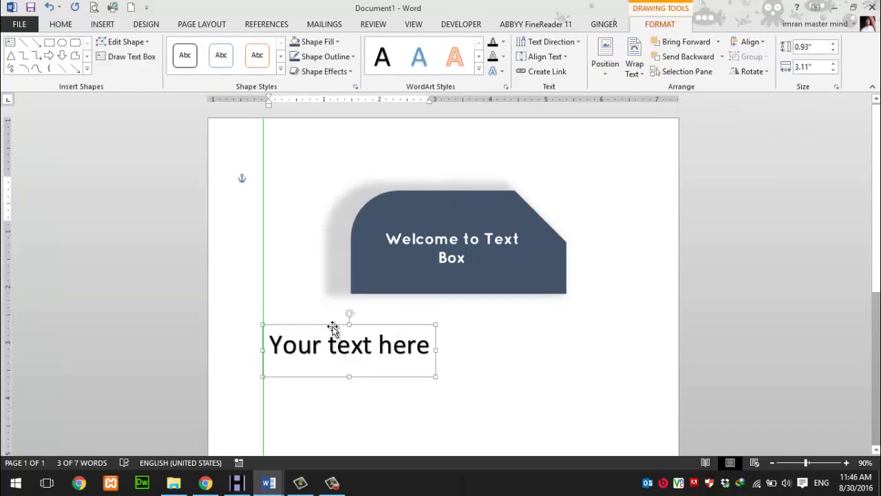
click(473, 388)
click(337, 344)
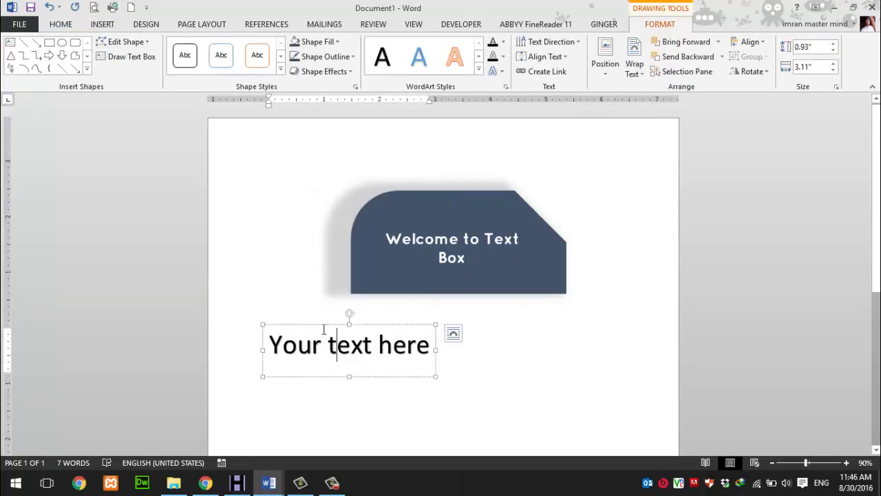
triple_click(347, 348)
text(ZX)
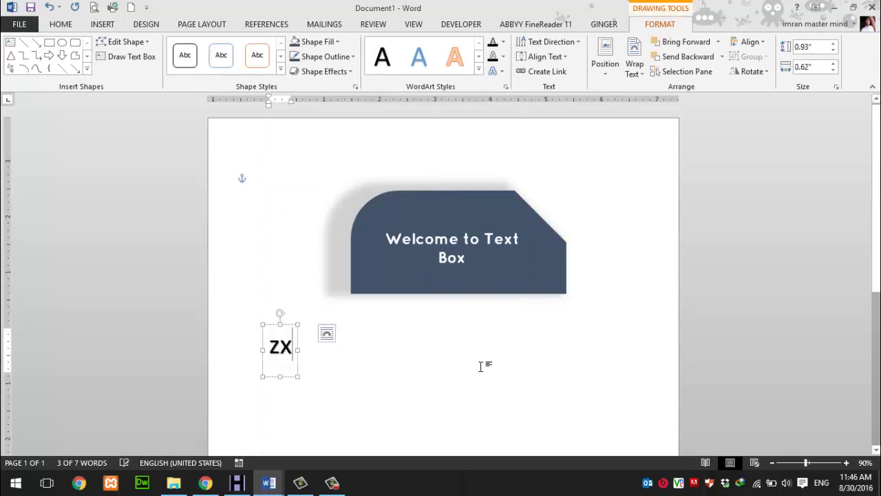
text(CZXCZXCXXC)
key(ctrl+a)
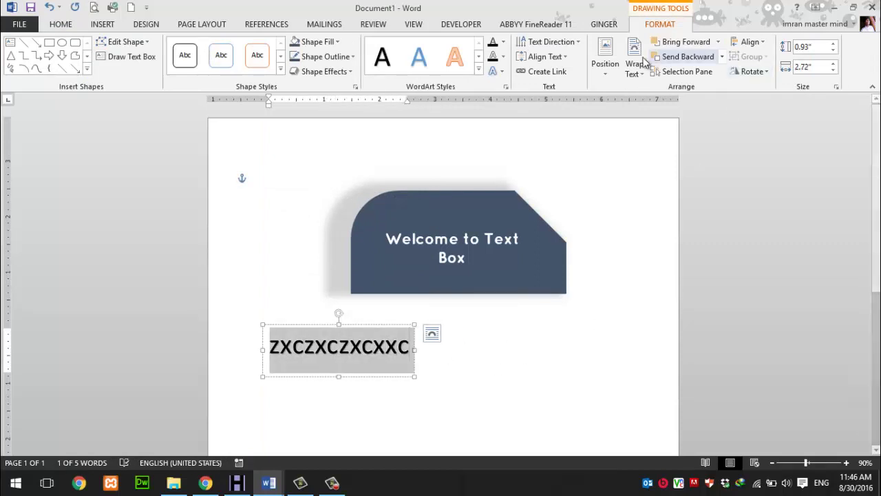
Apply a blue outlined WordArt style to the ZXCZXCZXCXXC text.
click(478, 70)
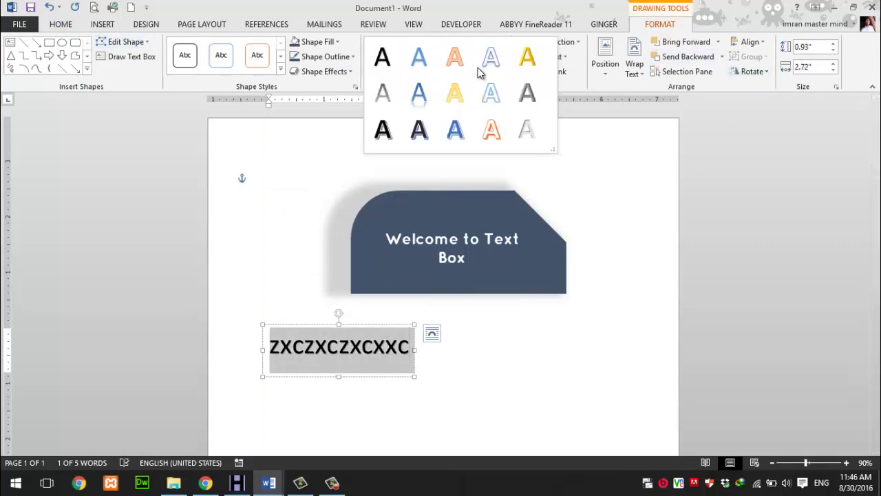
click(455, 138)
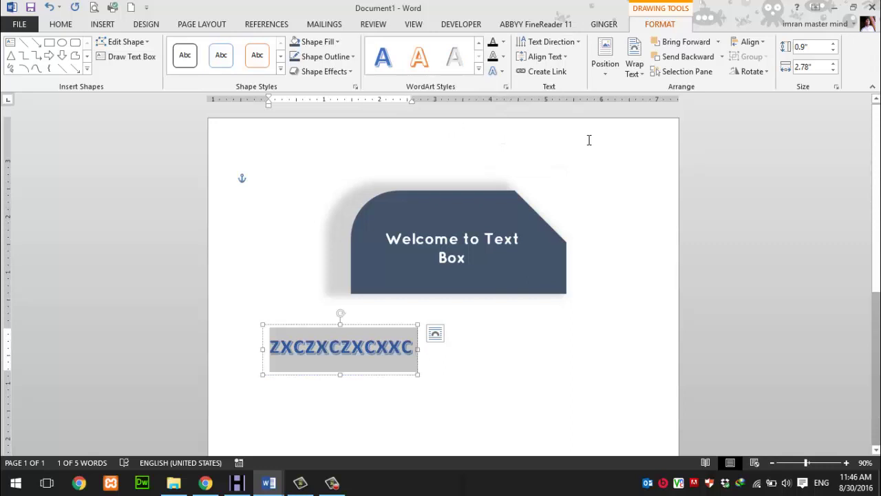
click(503, 42)
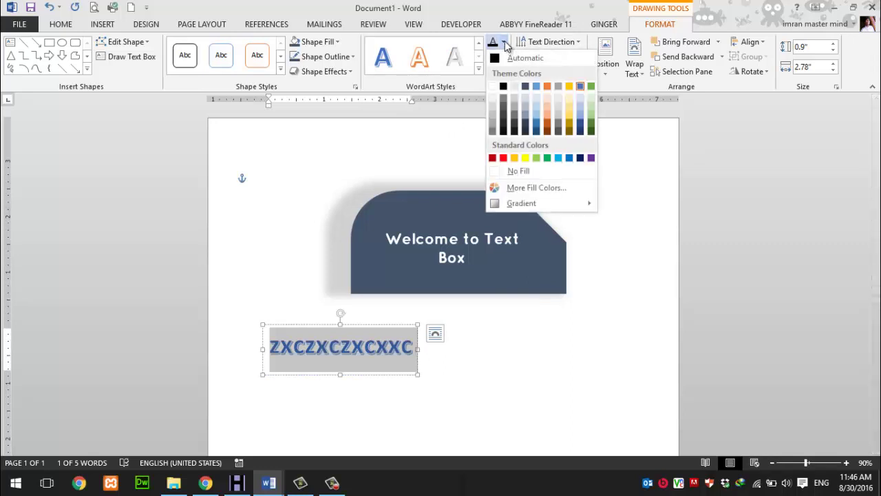
click(505, 43)
click(504, 57)
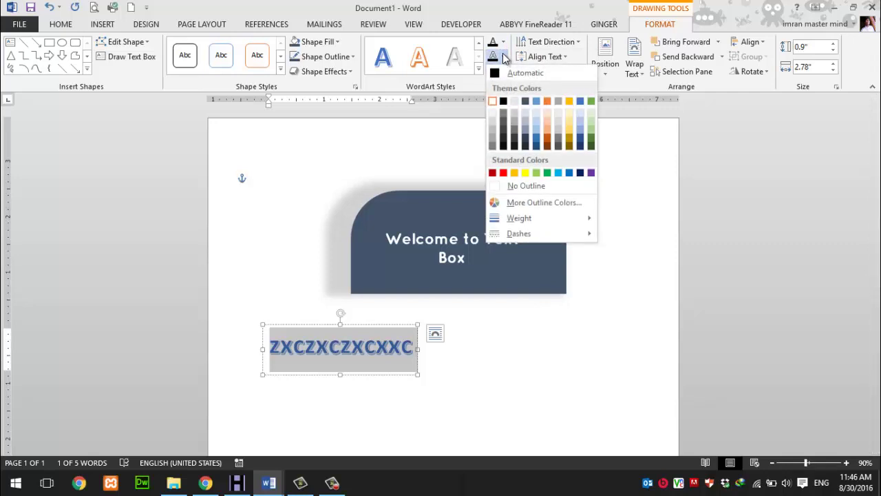
click(504, 56)
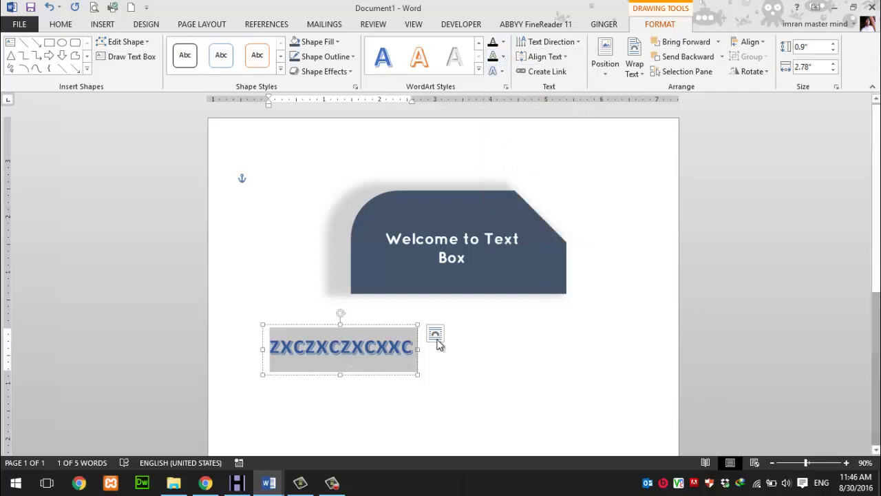
click(502, 72)
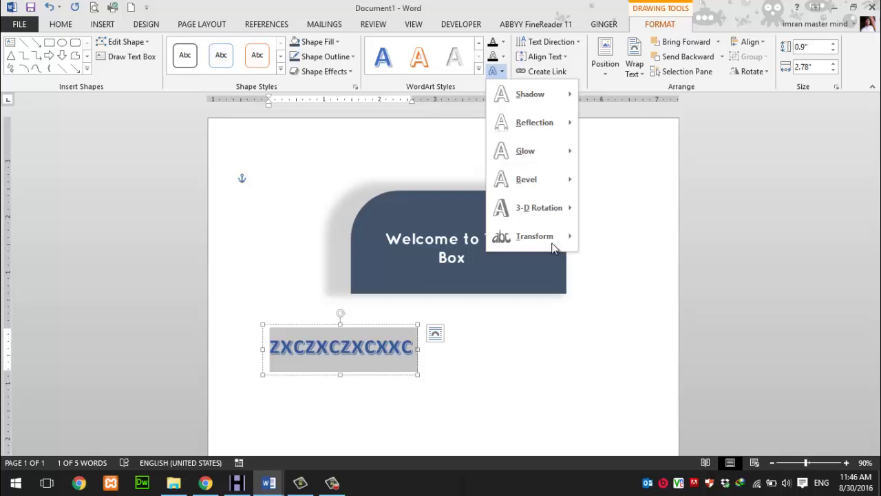
mouse_move(533, 236)
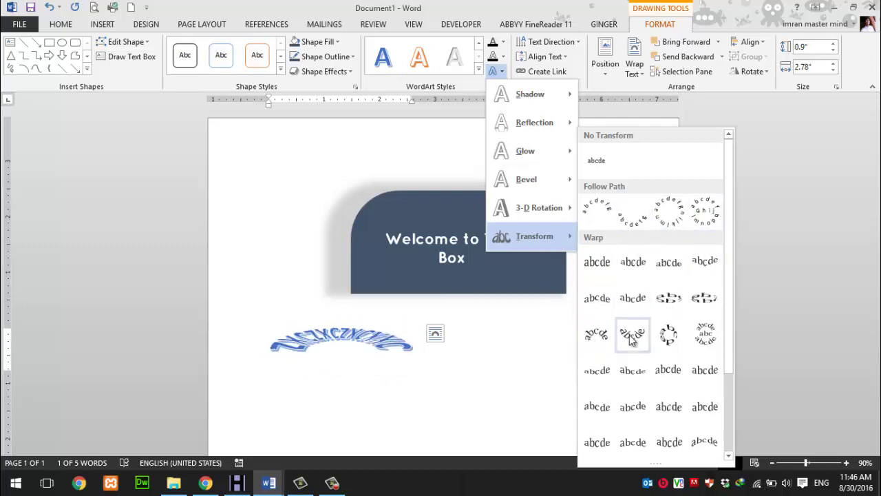
Apply a Transform warp to the ZXCZXCZXCXXC WordArt, giving its letters a curved lower edge.
click(701, 442)
click(399, 411)
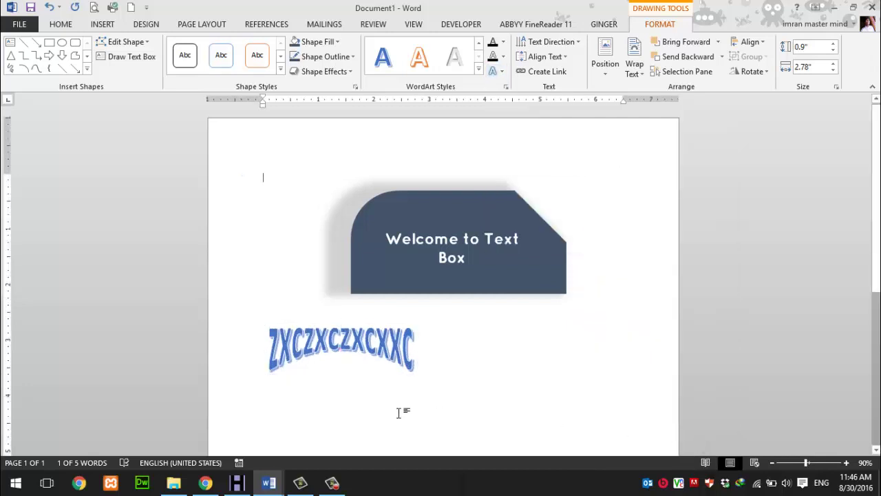
key(ctrl+z)
click(388, 361)
Apply a Transform warp to the 'Welcome to Text Box' text.
triple_click(458, 244)
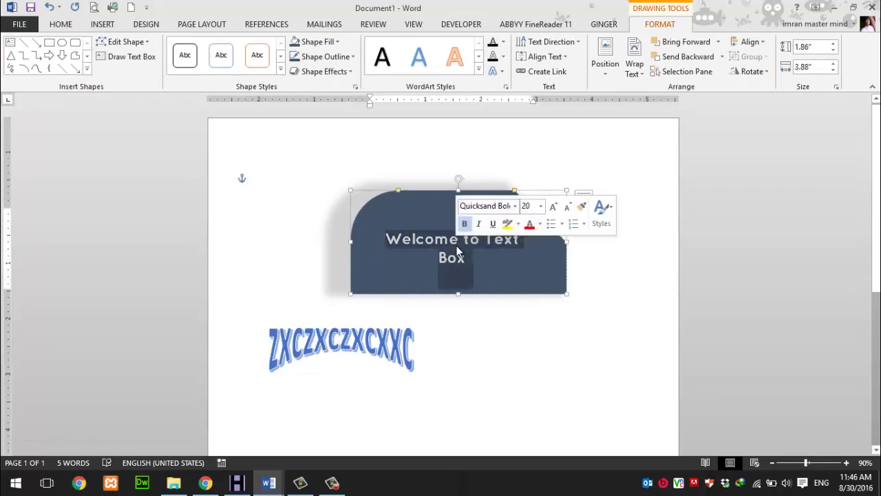
click(501, 72)
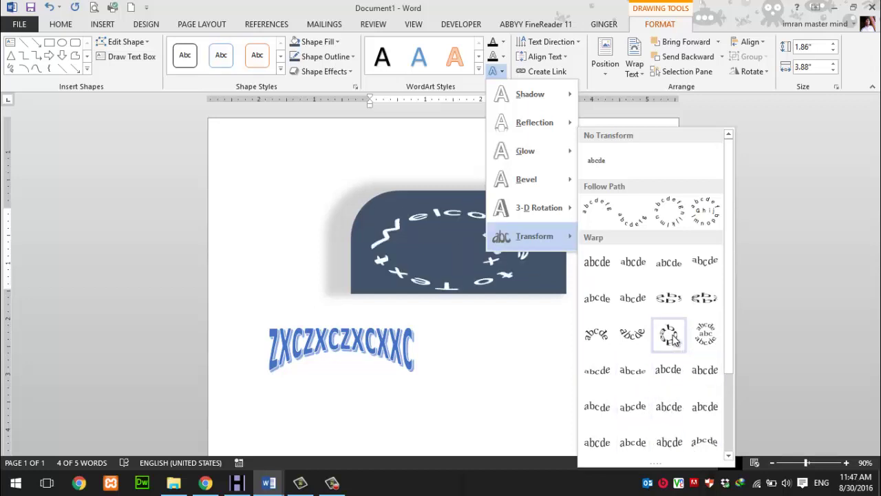
click(597, 370)
Resize the warped 'Welcome to Text Box' text to 16 pt so it sits on one line.
triple_click(479, 255)
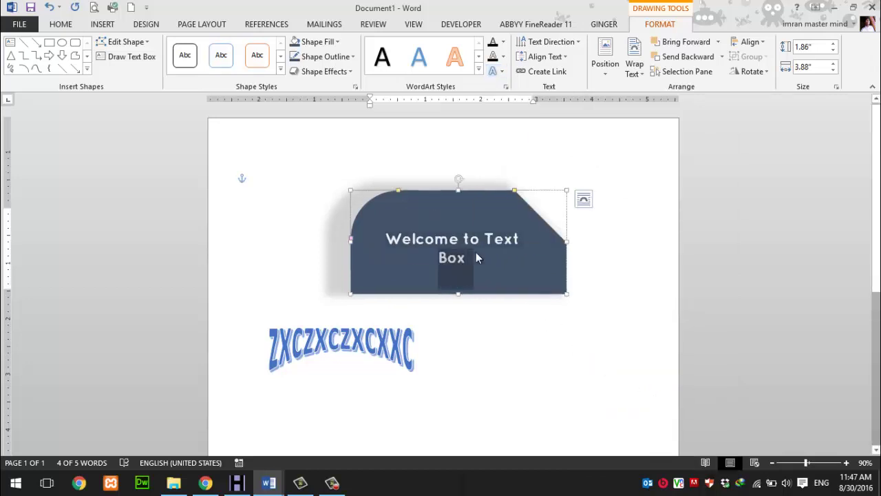
click(560, 212)
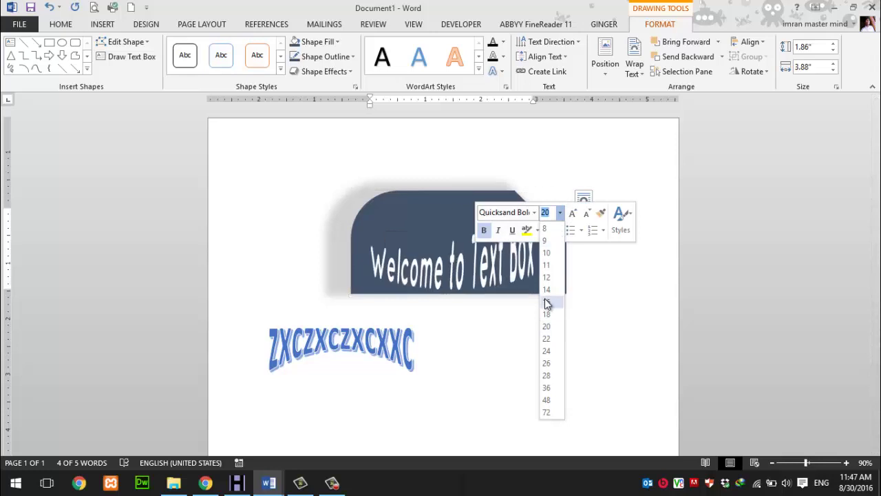
click(547, 277)
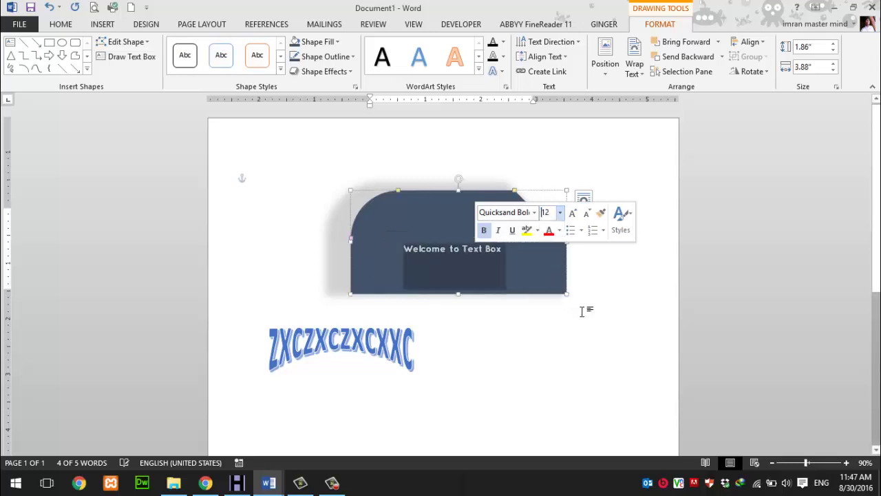
click(559, 212)
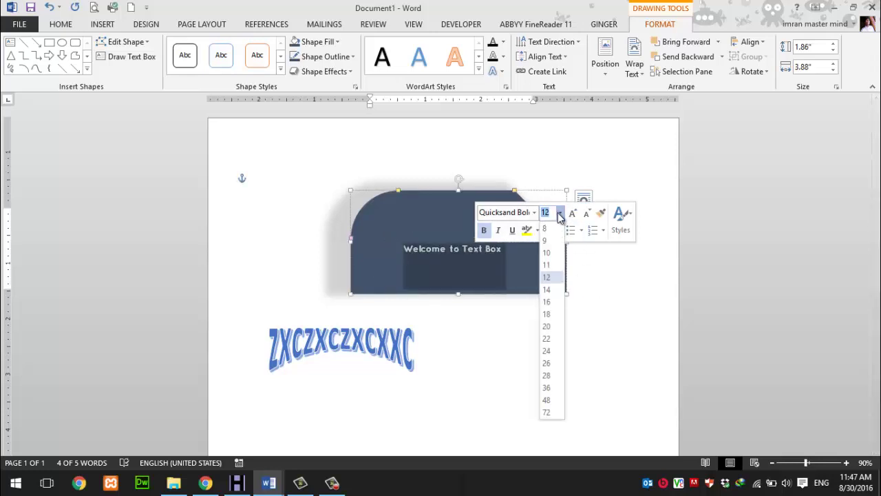
click(550, 304)
click(609, 337)
click(514, 258)
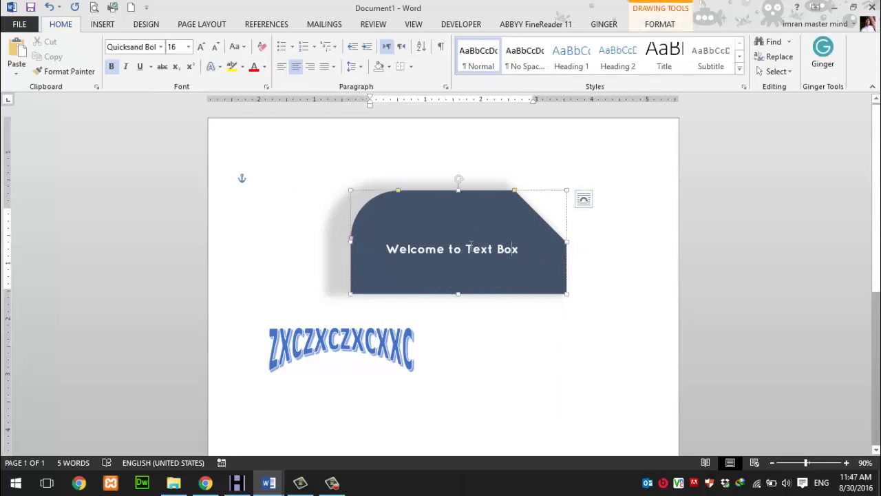
click(667, 355)
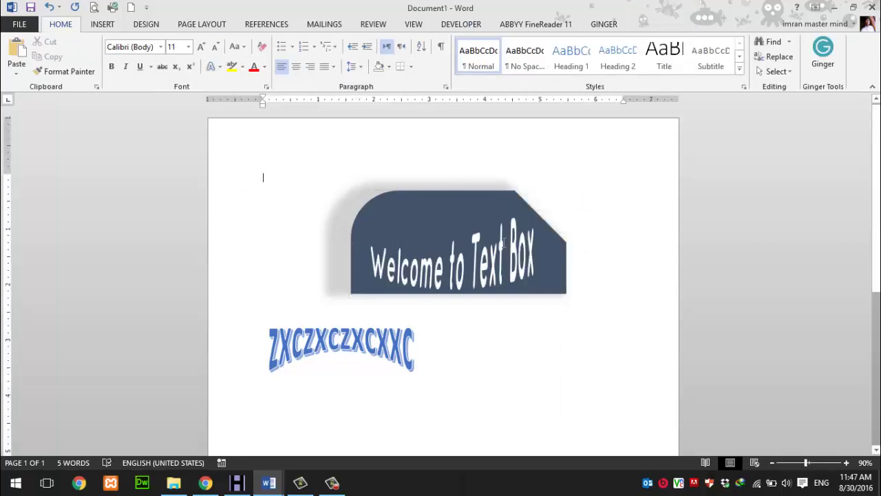
click(470, 267)
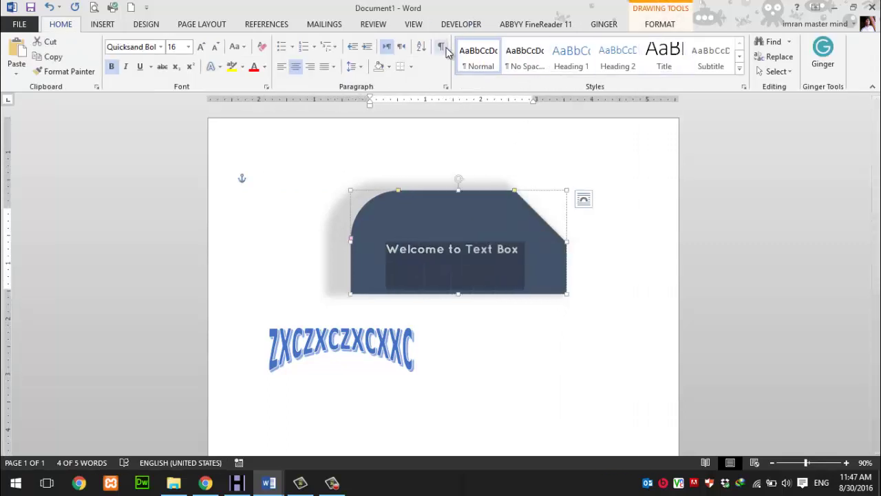
click(661, 26)
Switch the 'Welcome to Text Box' text to an arch-style warp curving across the shape's top.
click(501, 75)
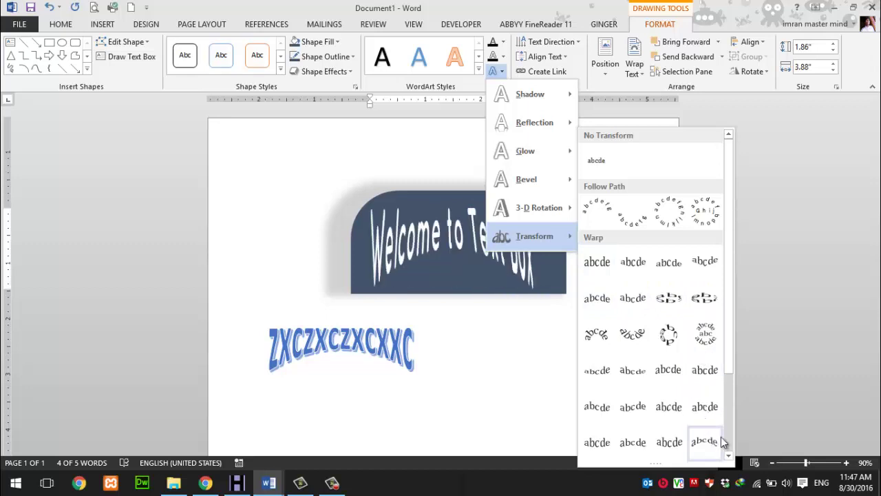
scroll(719, 443, down, 3)
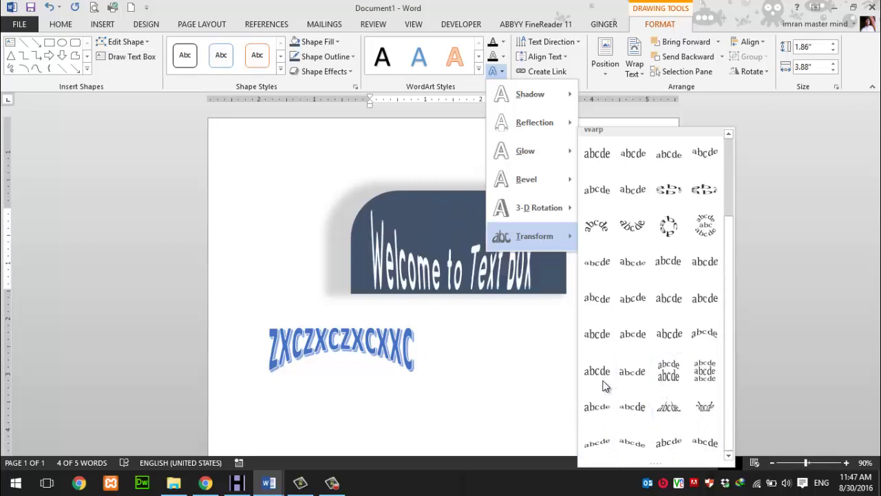
click(665, 385)
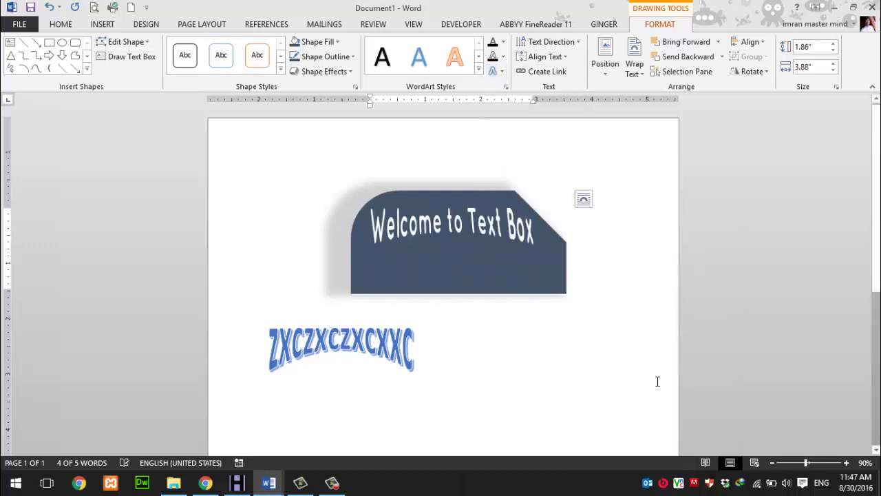
click(678, 375)
click(458, 217)
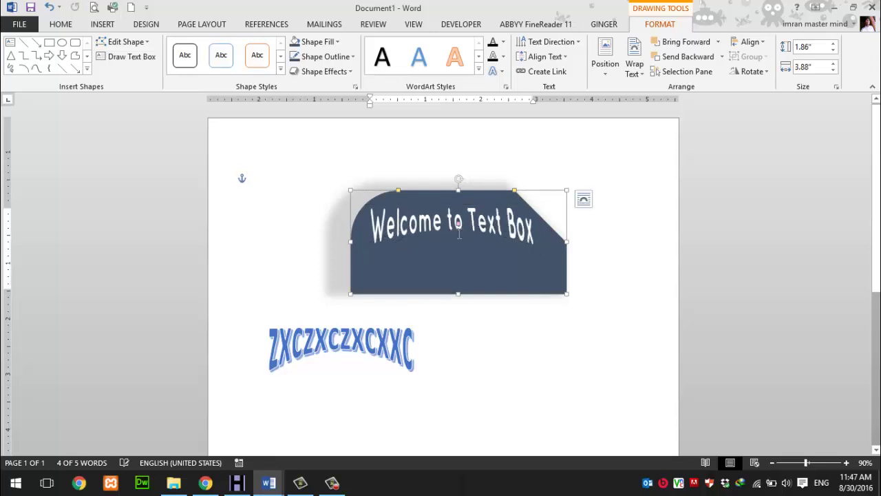
Move the dark shape up and to the left on the page.
click(606, 301)
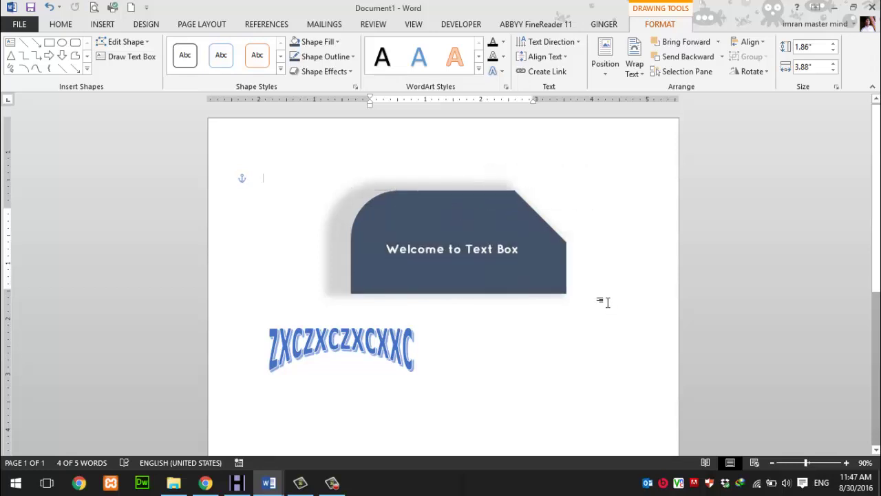
click(470, 244)
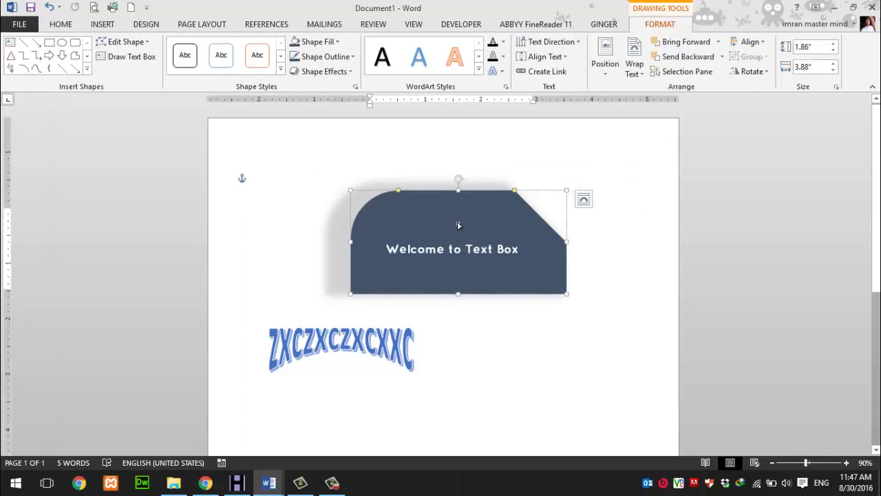
key(Escape)
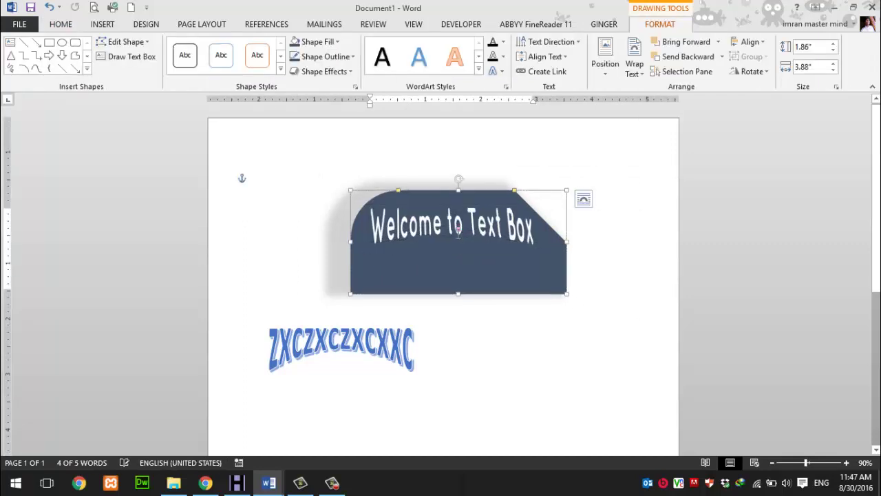
drag(459, 232, 433, 239)
click(592, 236)
click(441, 197)
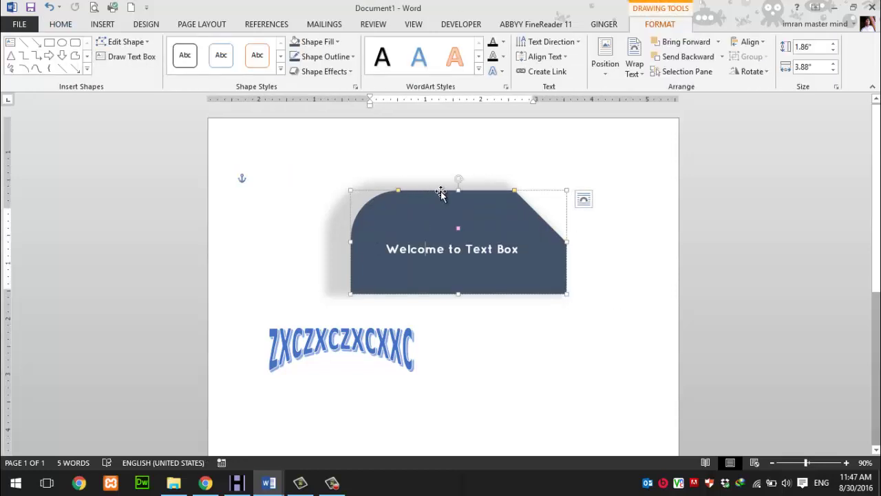
drag(441, 196, 388, 175)
click(531, 357)
Place the ZXCZXCZXCXXC WordArt just beneath the dark shape.
click(349, 339)
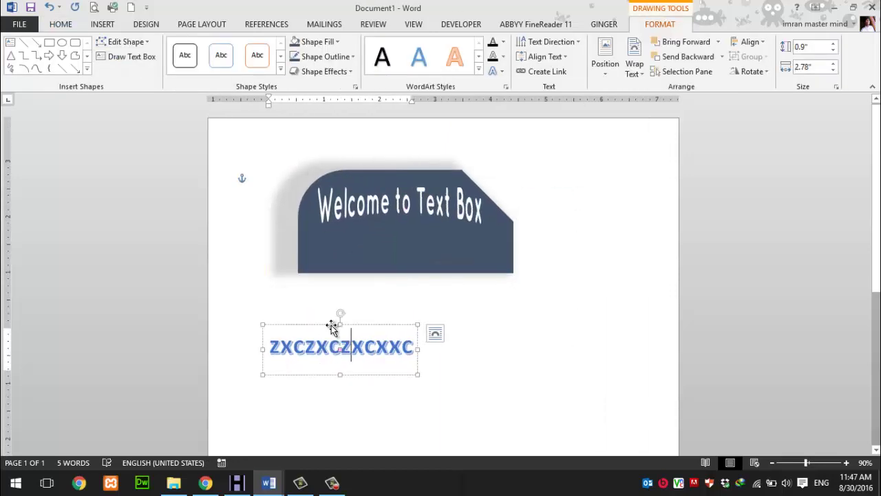
mouse_move(338, 328)
mouse_down()
mouse_move(561, 309)
mouse_move(321, 315)
mouse_move(353, 276)
mouse_up()
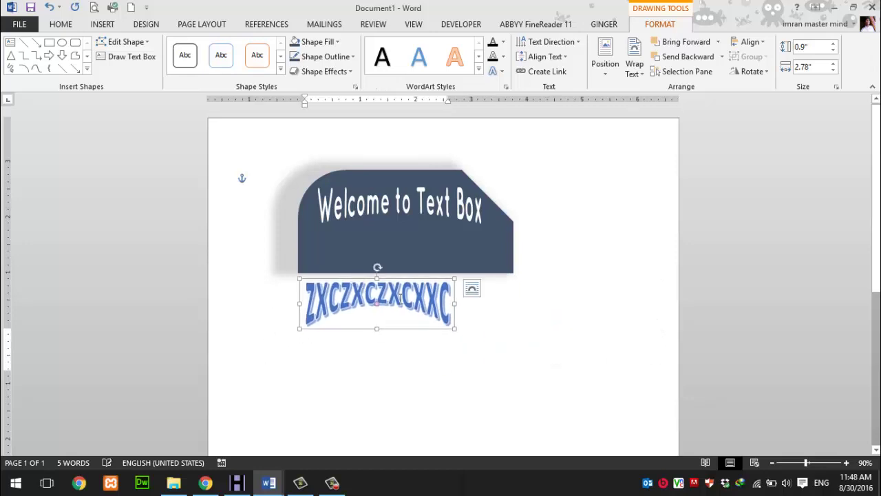
click(300, 400)
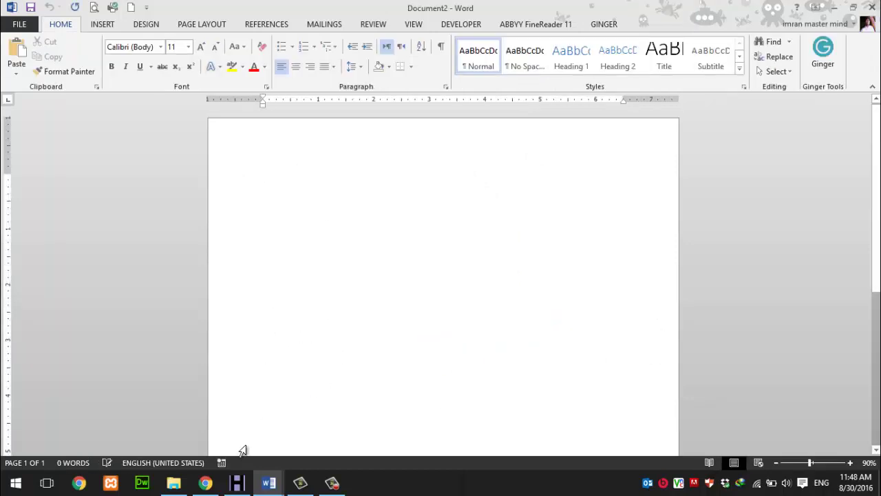
mouse_move(237, 483)
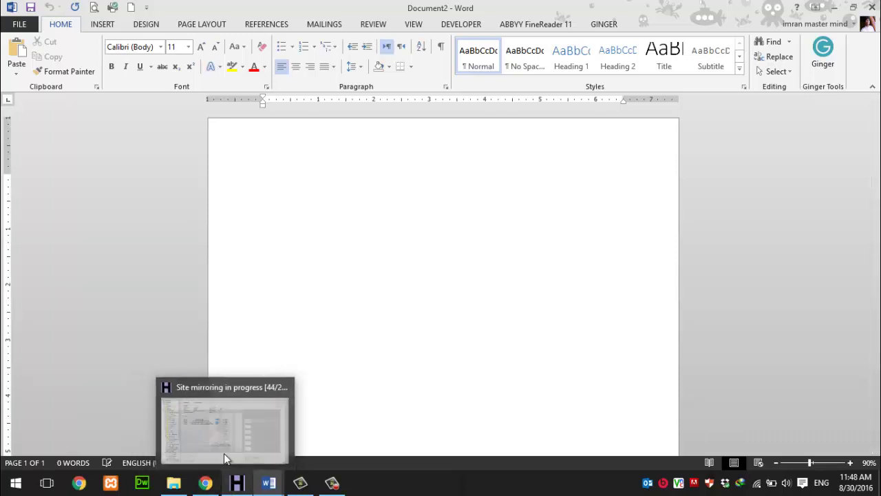
Open a new Chrome window from its taskbar icon and bring it to the front.
right_click(205, 483)
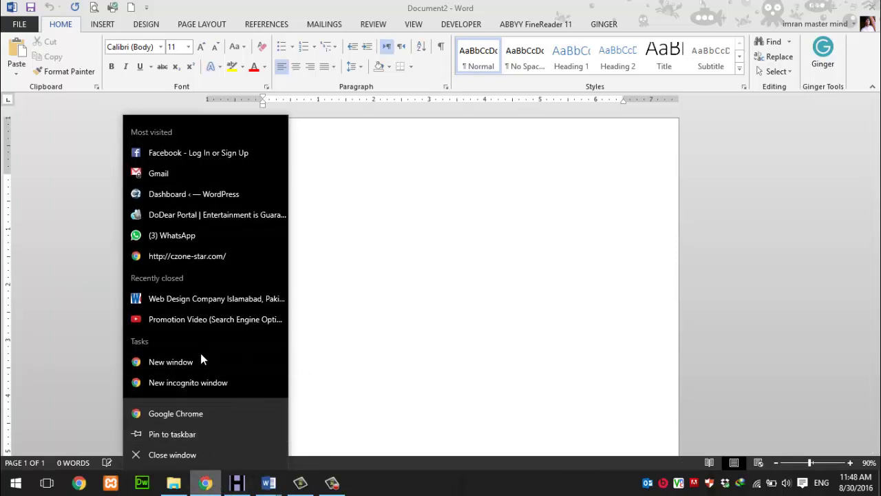
click(194, 363)
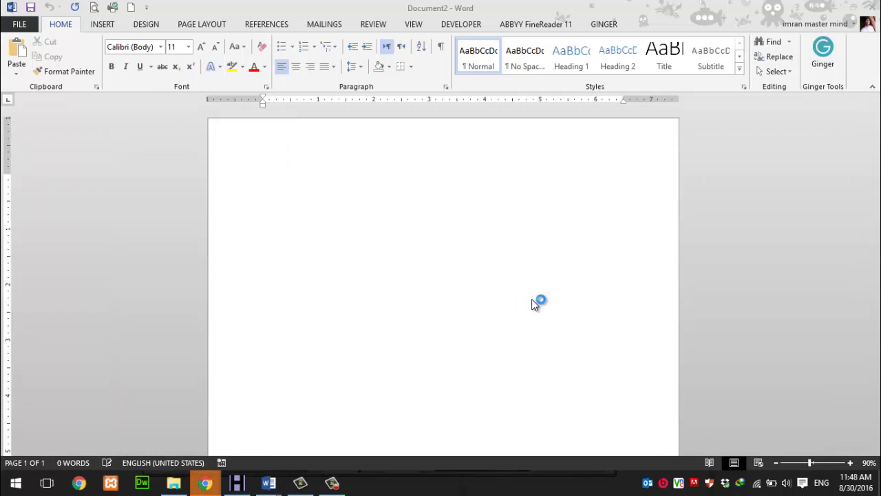
mouse_move(206, 483)
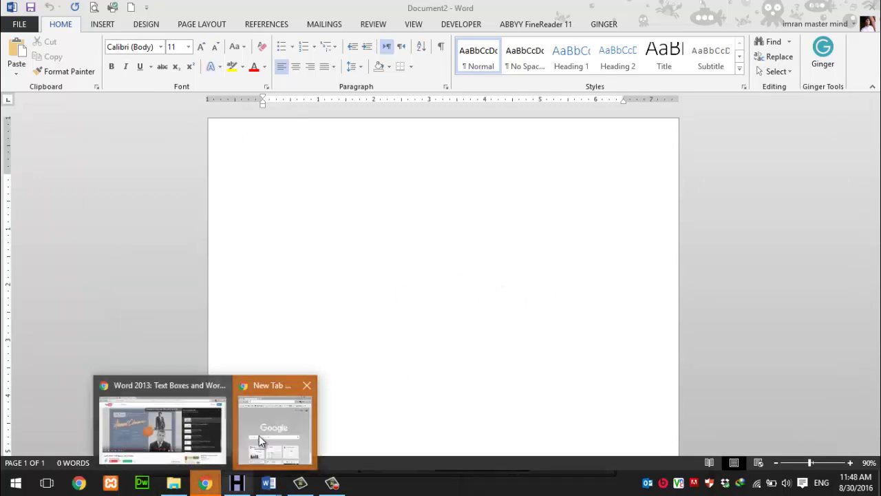
click(260, 442)
Maximize Chrome, search Google for 'paragraph' and open the Wikipedia Paragraph article.
click(577, 41)
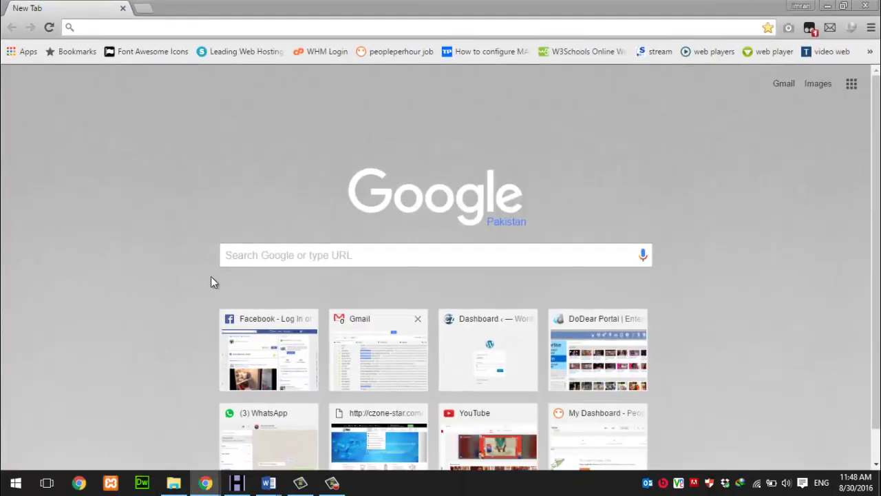
text(para)
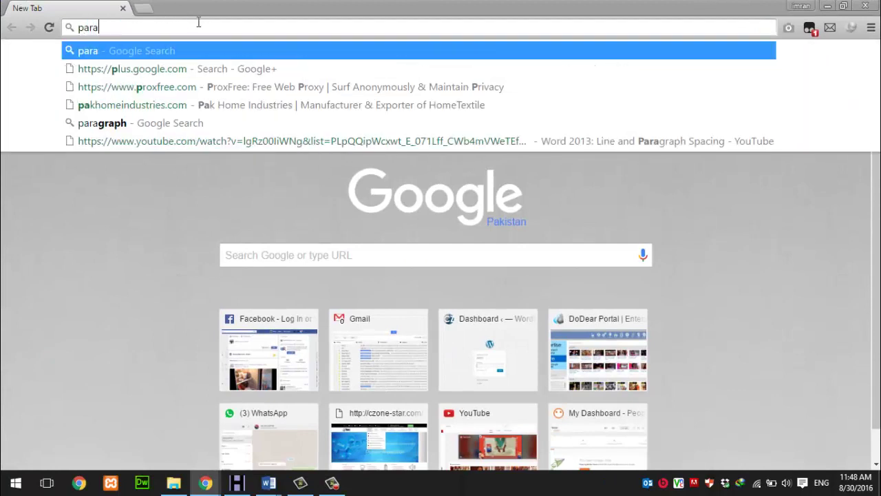
text(g)
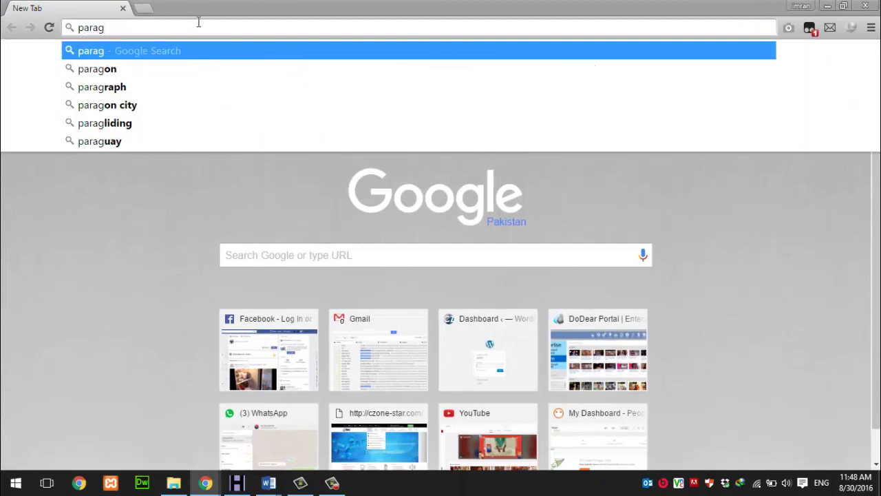
text(ra)
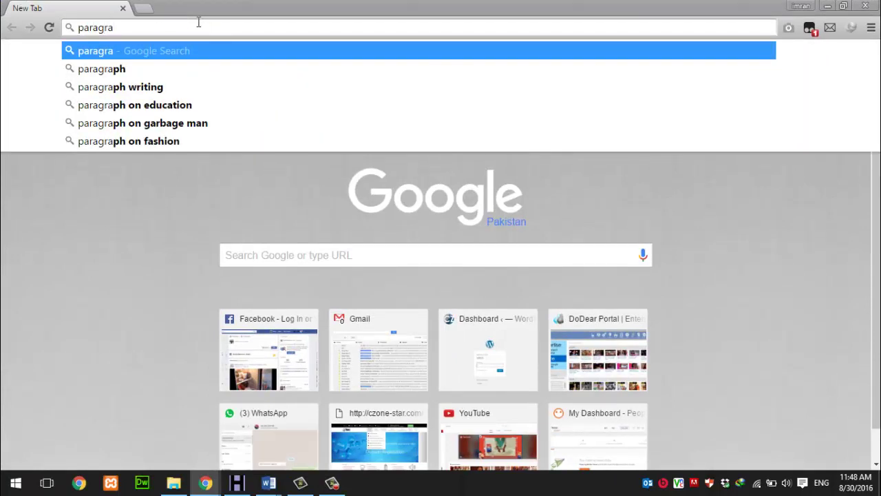
text(ph)
key(Return)
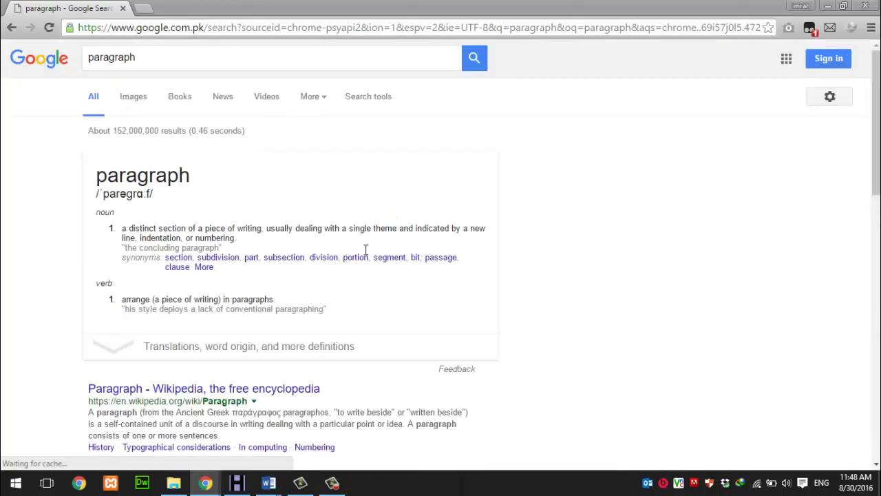
scroll(416, 236, down, 3)
click(161, 132)
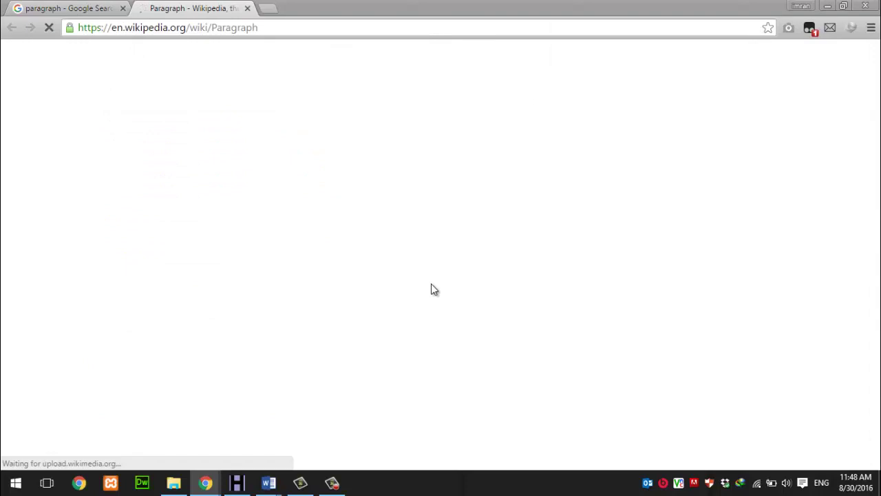
Select the article's three History paragraphs, then minimize Chrome to return to Word.
scroll(434, 289, down, 8)
scroll(432, 286, up, 2)
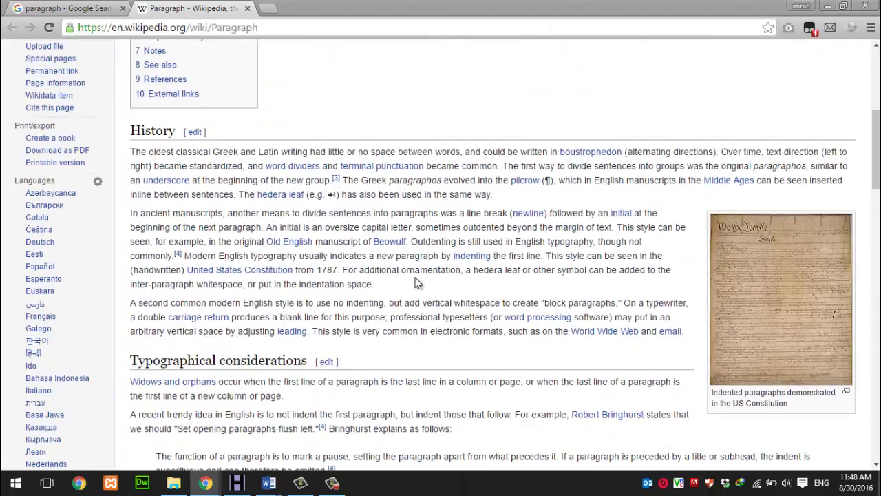
drag(134, 160, 681, 334)
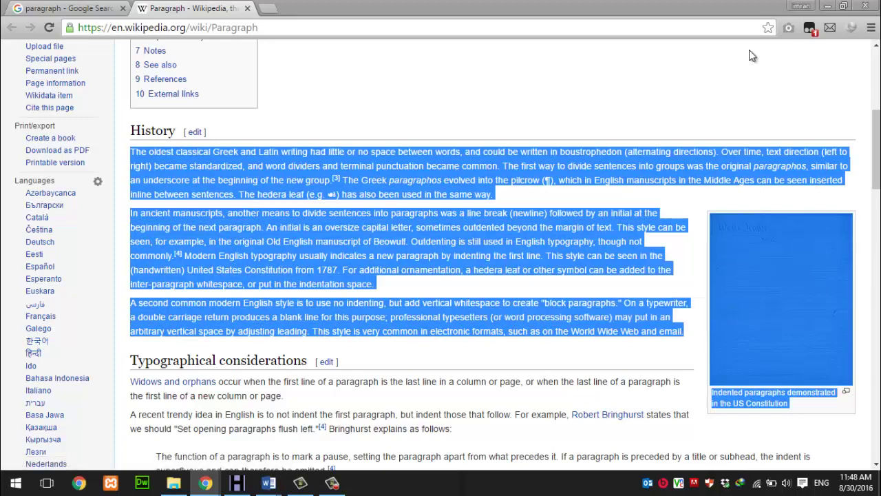
click(828, 6)
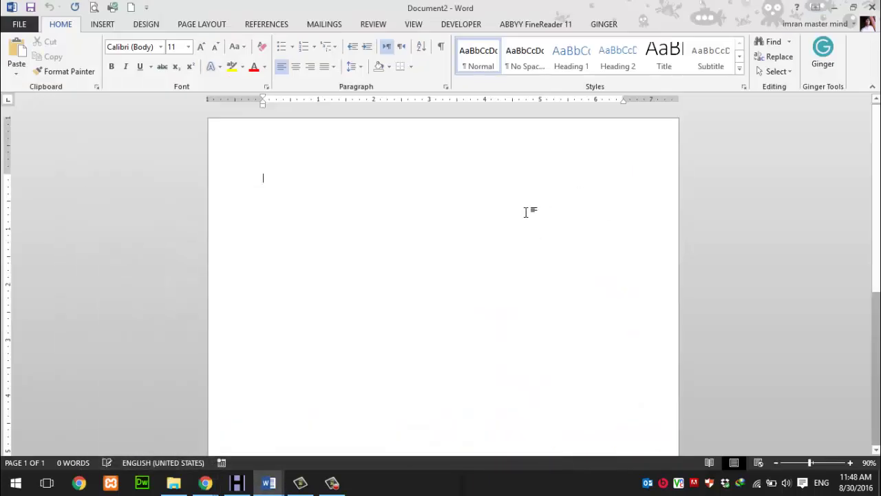
Paste the copied paragraphs as plain text and delete the extra blank line after the first paragraph.
right_click(261, 179)
click(323, 238)
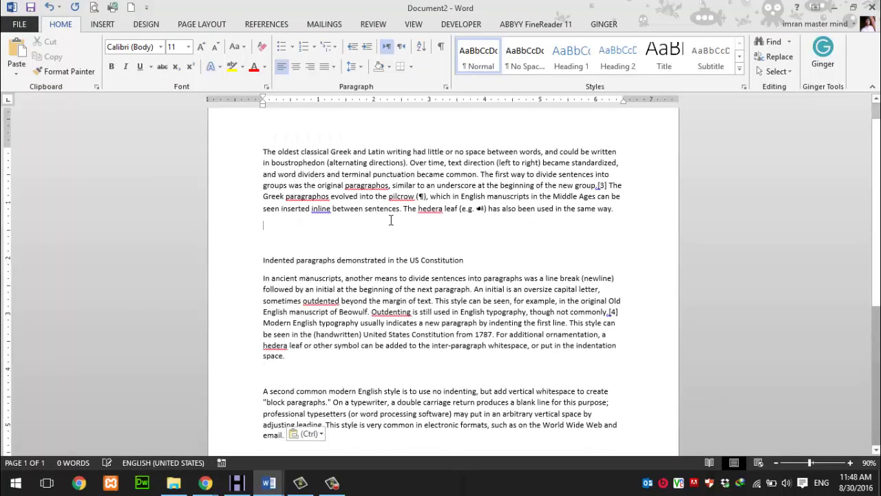
scroll(391, 220, up, 1)
click(291, 265)
key(BackSpace)
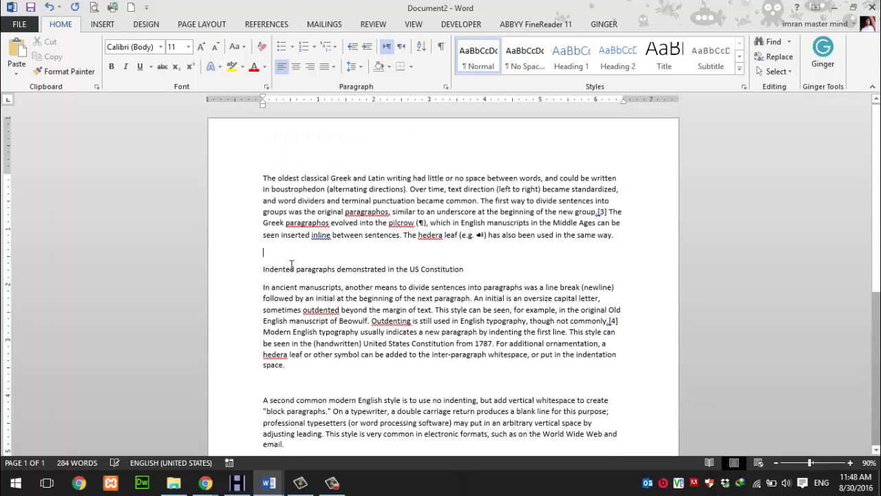
scroll(291, 265, down, 4)
scroll(318, 234, up, 4)
scroll(157, 45, down, 3)
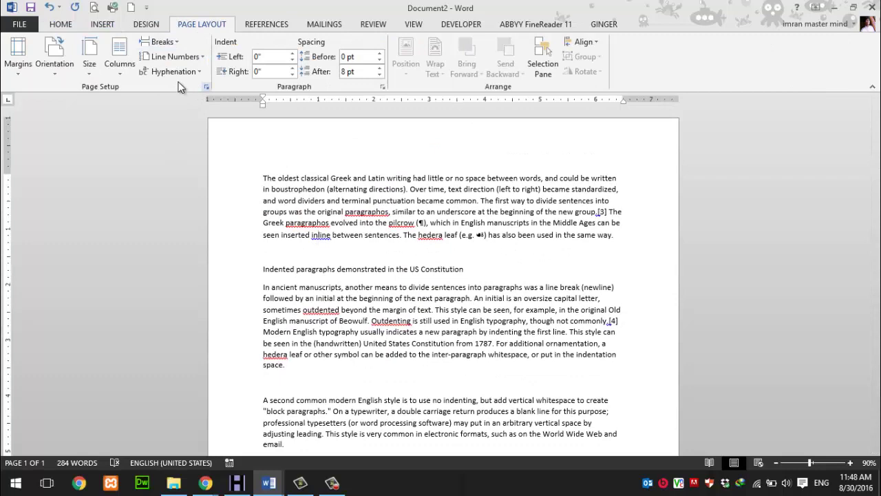
Lay the document text out in two columns.
click(110, 70)
click(135, 124)
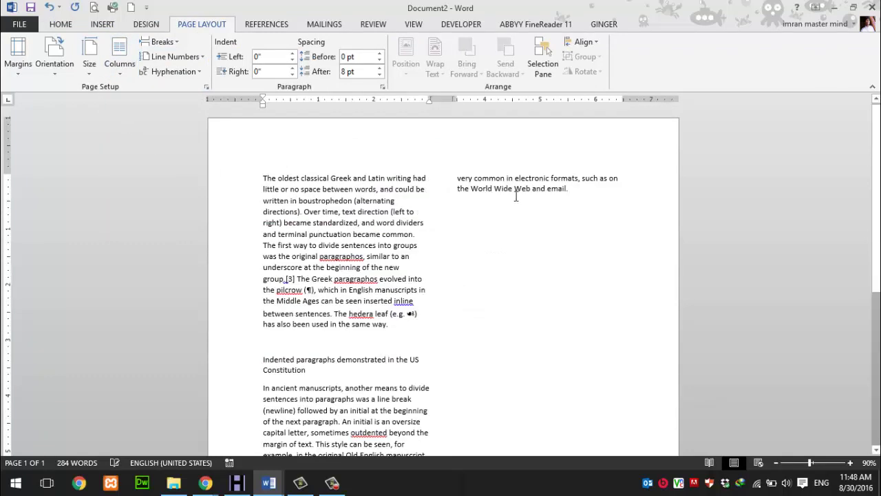
click(542, 188)
scroll(389, 244, down, 3)
scroll(451, 230, up, 1)
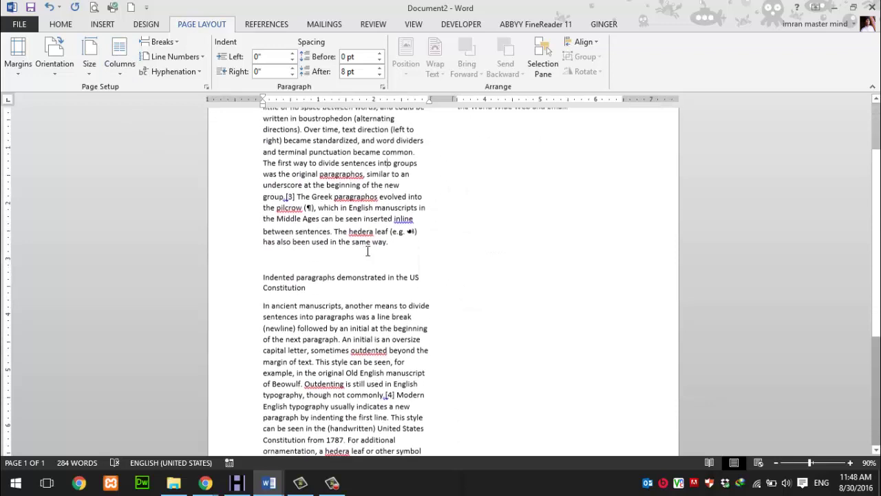
drag(323, 254, 380, 260)
click(268, 258)
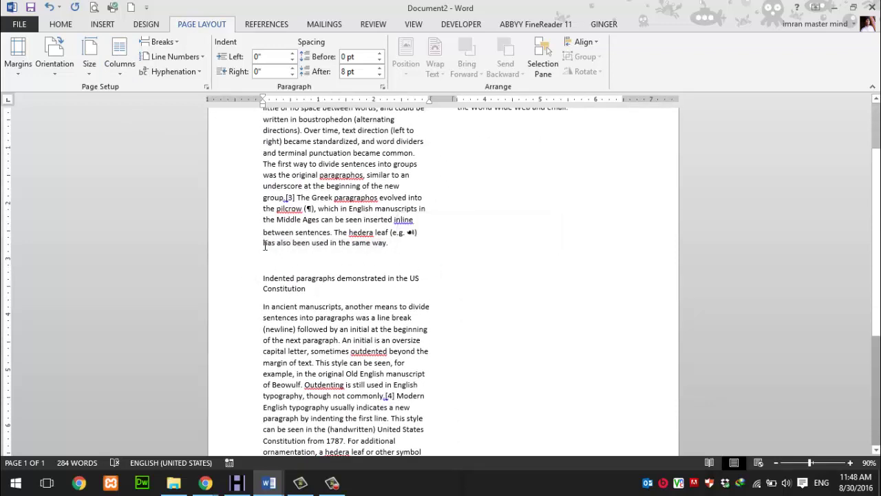
click(114, 27)
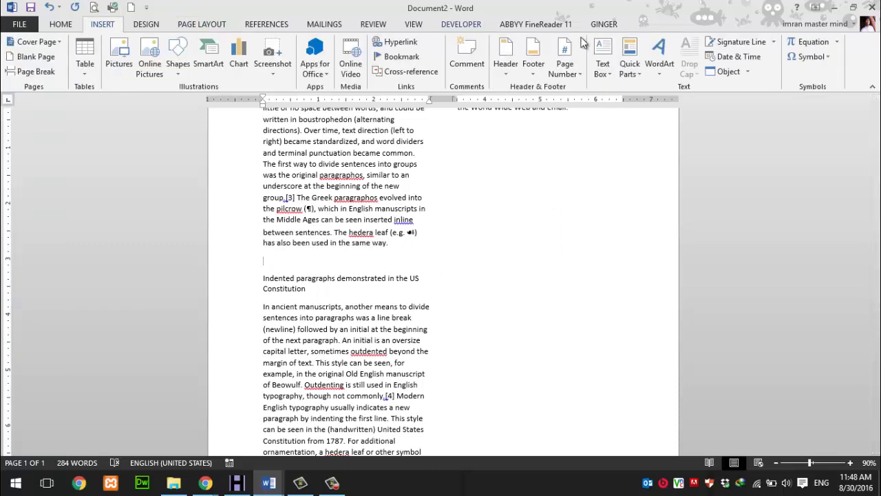
Draw a text box below the first paragraph and shrink its height to 0.37".
click(602, 55)
click(616, 354)
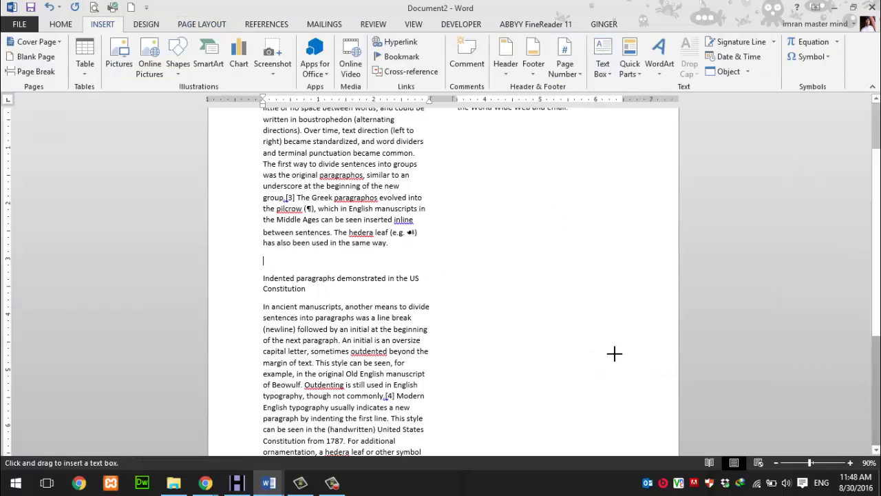
mouse_move(265, 259)
mouse_down()
mouse_move(282, 316)
mouse_move(344, 290)
mouse_move(425, 288)
mouse_up()
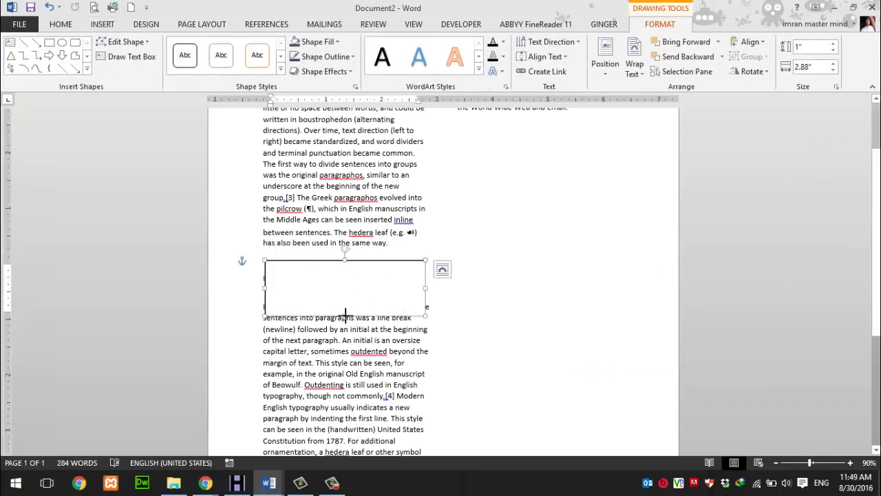
drag(345, 316, 344, 281)
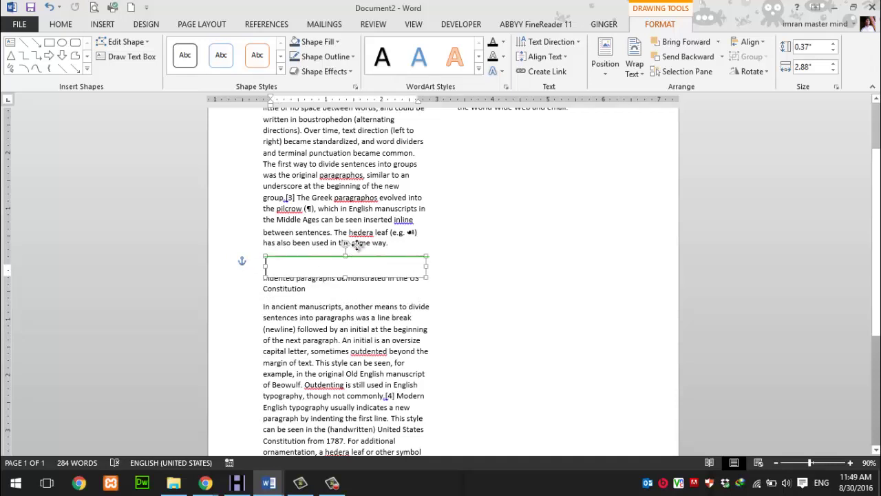
Push the Indented paragraphs caption below the text box and nudge the box down slightly.
click(275, 290)
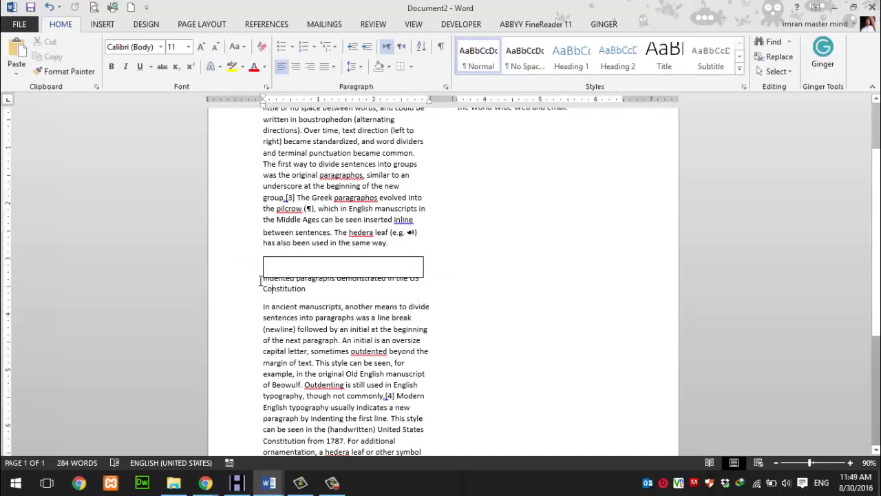
key(Return)
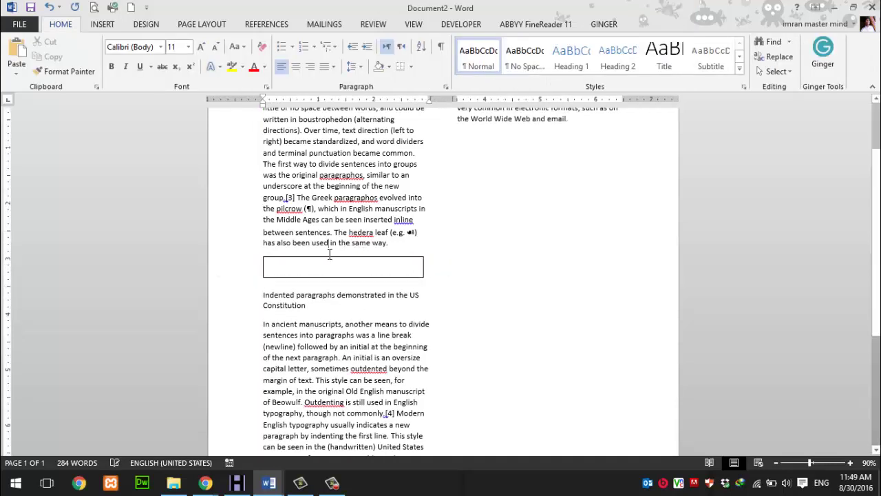
click(312, 260)
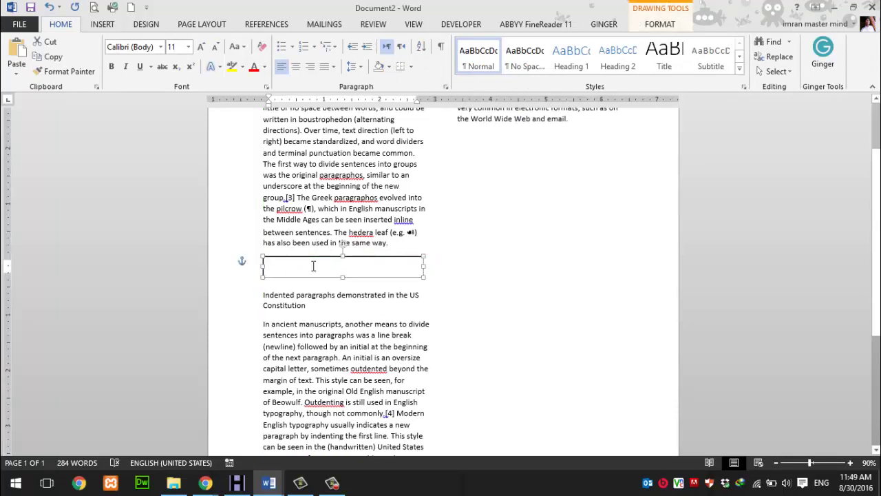
key(Down)
key(Down)
key(Down)
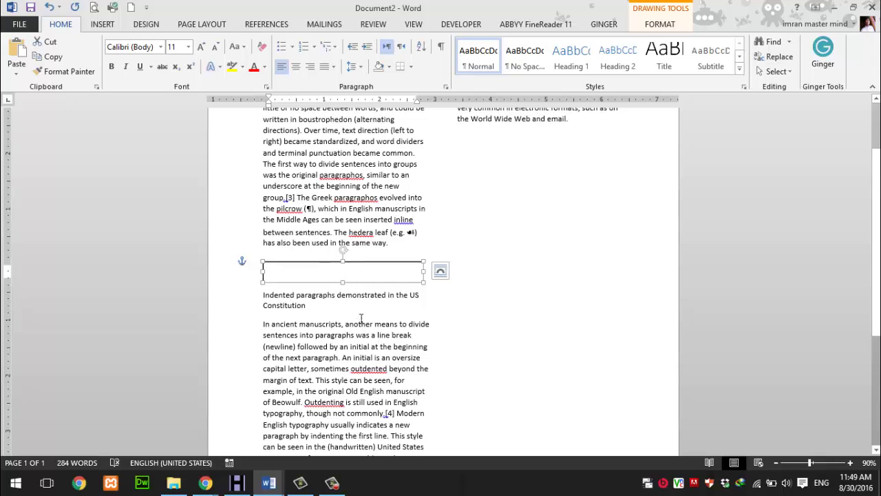
click(361, 319)
click(358, 262)
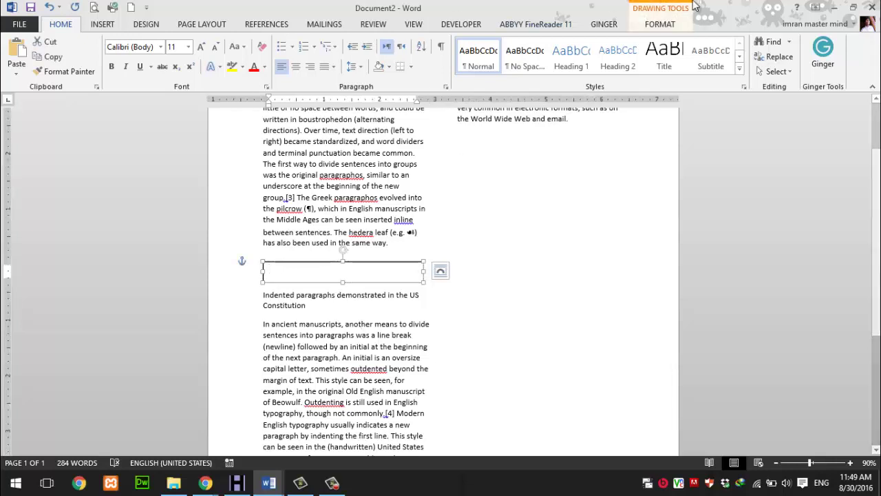
click(660, 25)
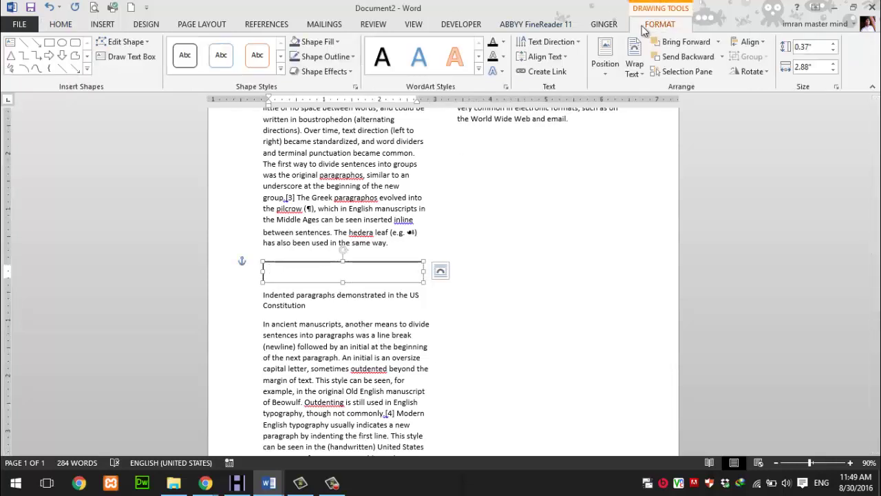
Remove the text box border and type the Heading 1 text inside it.
click(340, 57)
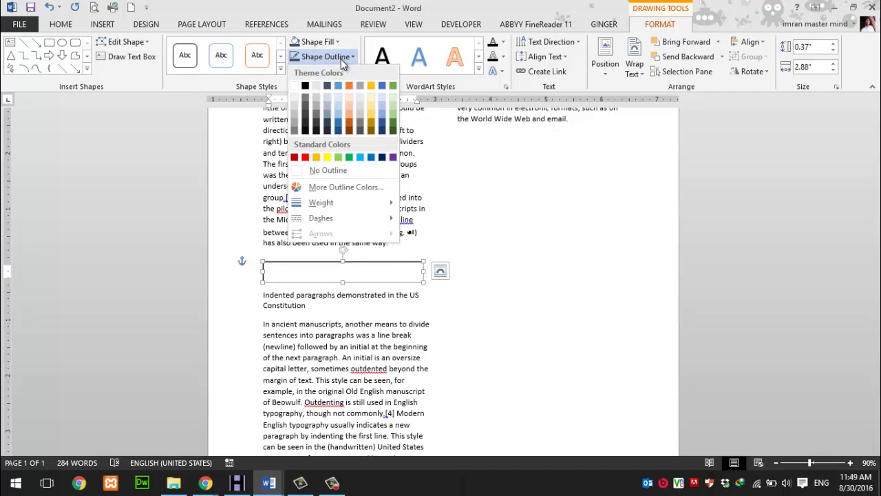
click(322, 171)
click(537, 250)
click(331, 270)
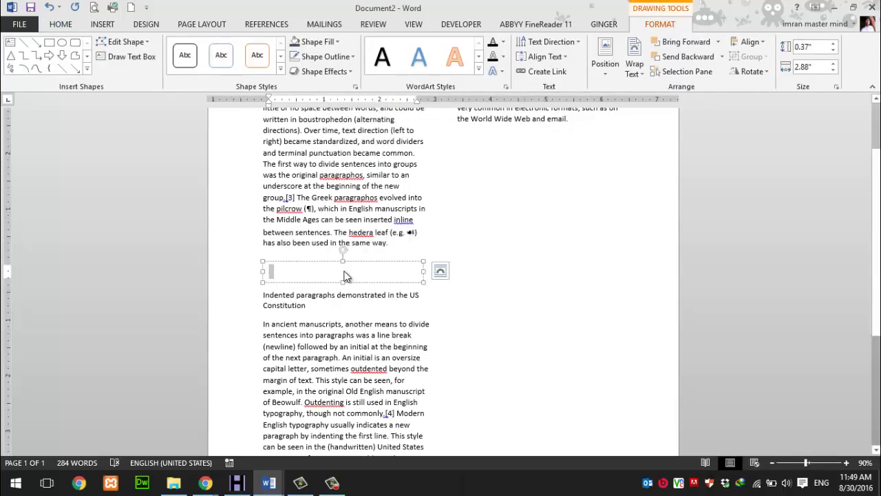
text(Heading 1)
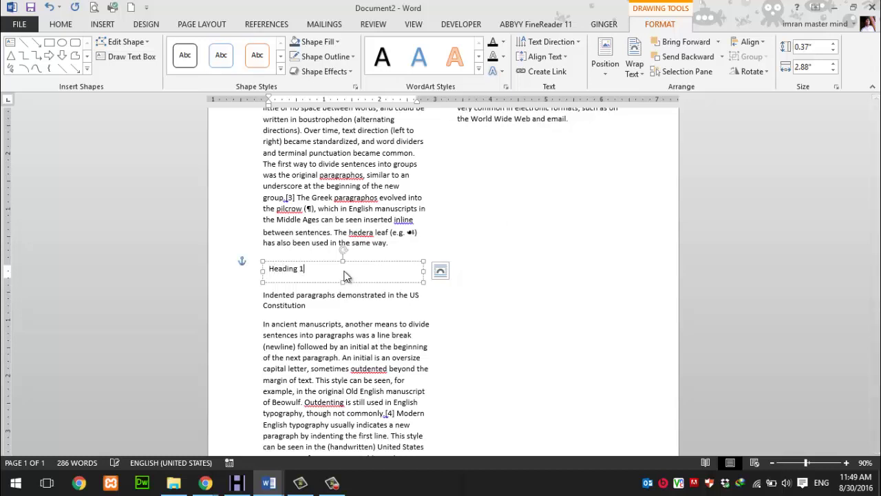
Format the Heading 1 text bold at 14 pt.
triple_click(344, 271)
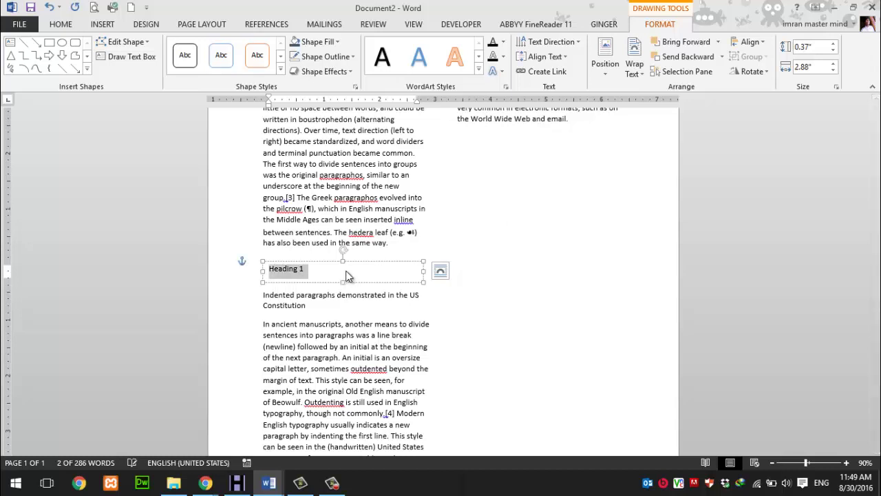
click(61, 24)
click(111, 72)
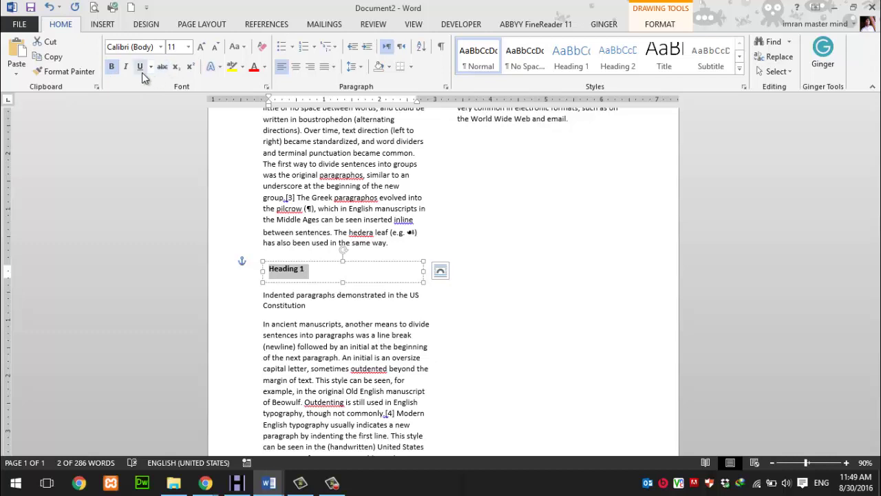
click(189, 46)
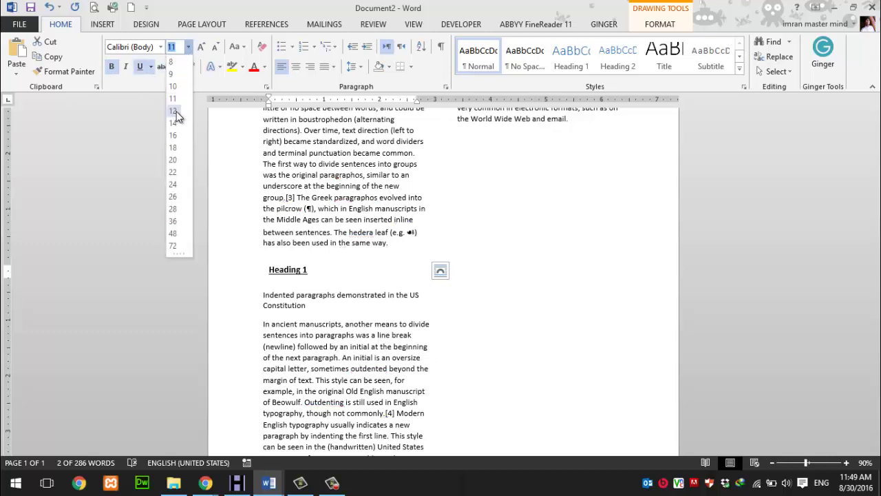
click(172, 122)
click(550, 228)
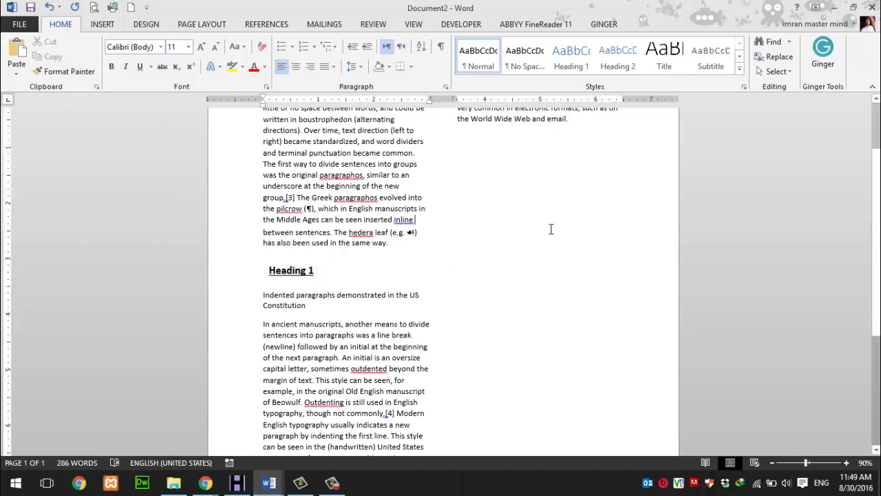
click(336, 272)
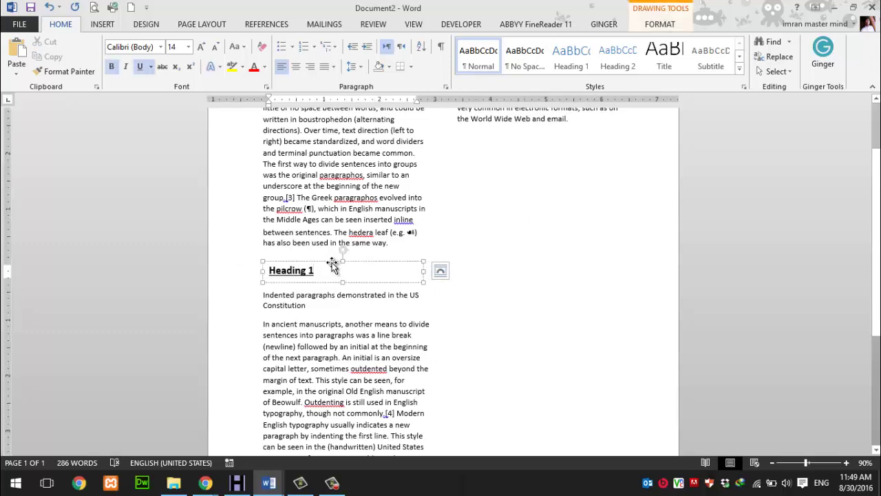
click(333, 266)
Narrow the Heading 1 text box to fit its text and set it In Line with Text.
mouse_move(424, 270)
mouse_down()
mouse_move(327, 271)
mouse_move(305, 254)
mouse_up()
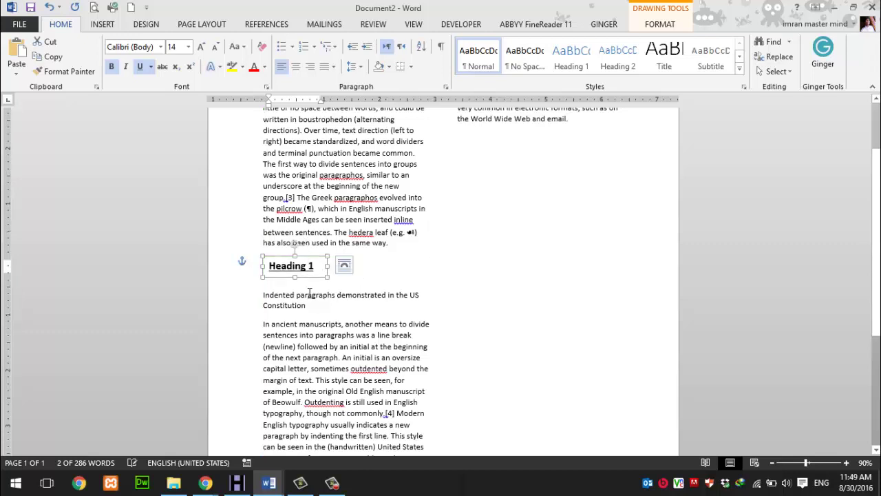
click(330, 267)
click(328, 268)
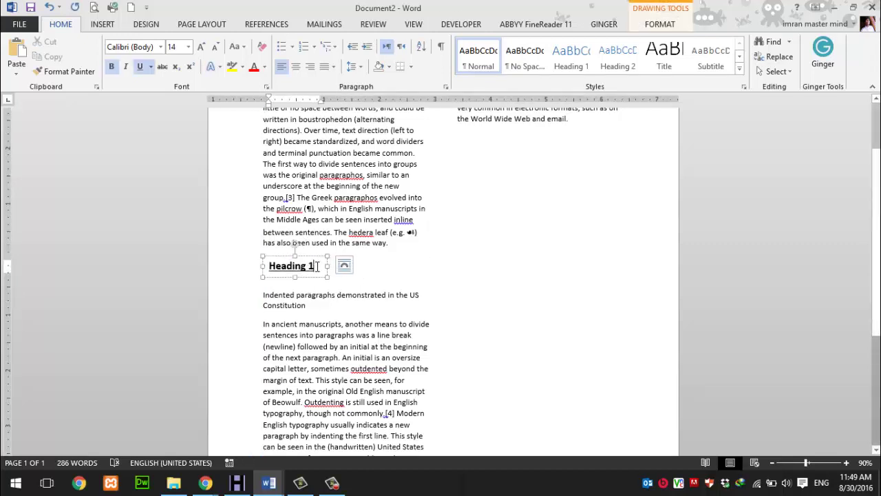
click(344, 265)
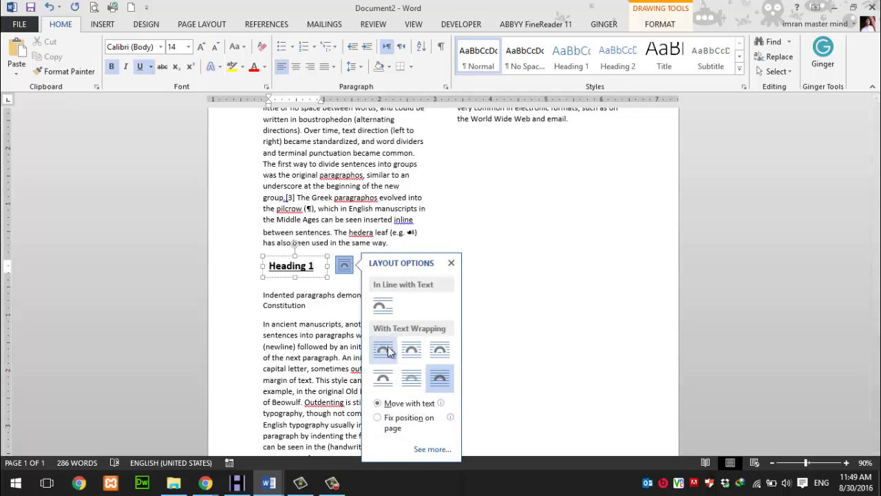
click(383, 305)
Join the Indented paragraphs caption onto the heading line and remove the surrounding blank paragraphs.
click(311, 305)
key(Delete)
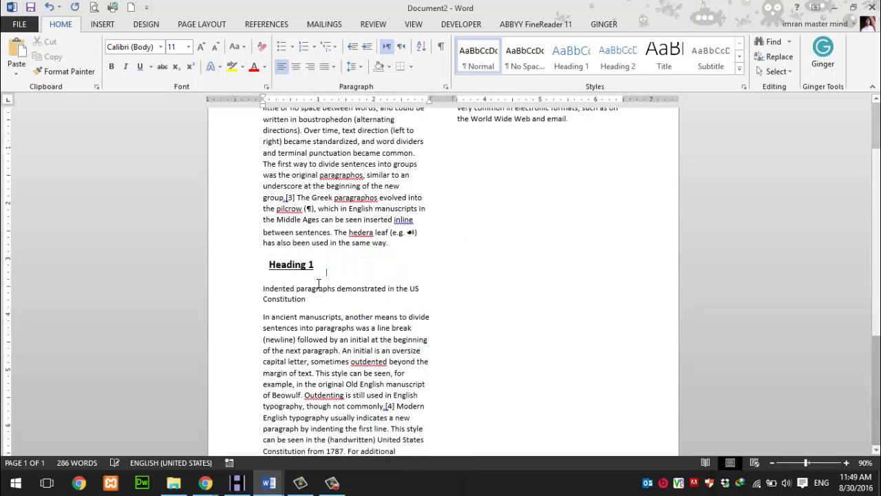
key(BackSpace)
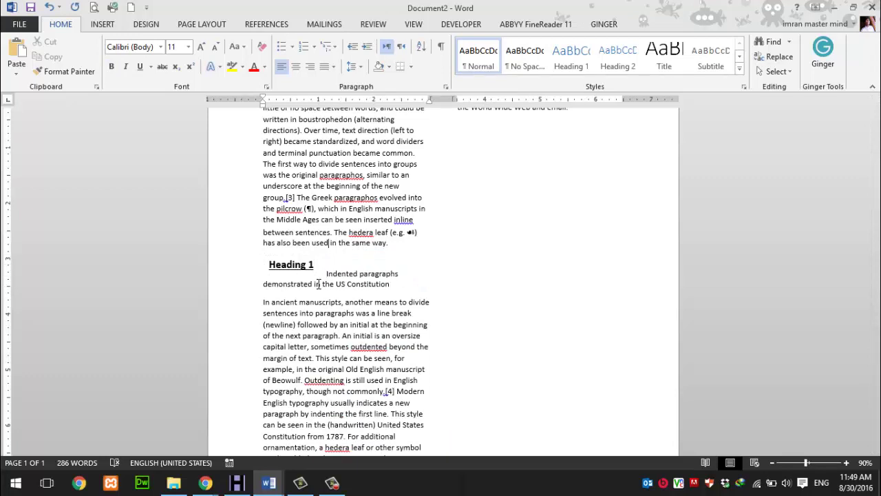
key(Down)
key(Delete)
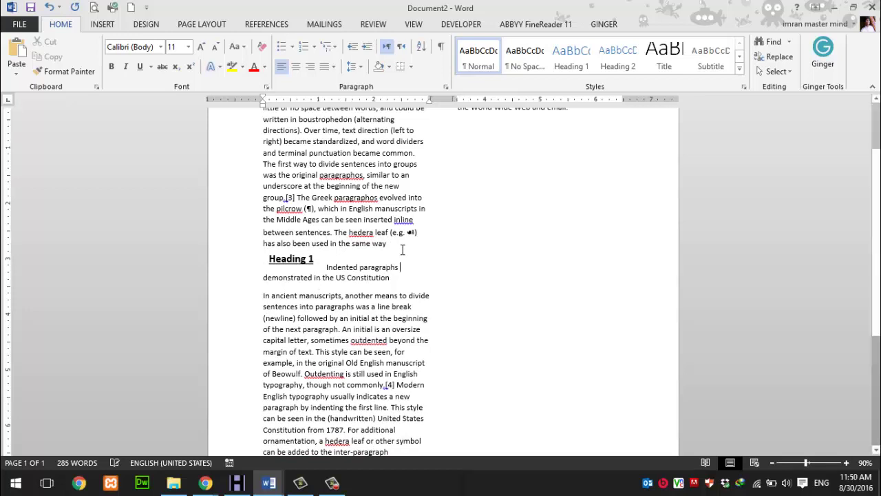
text(.)
key(Down)
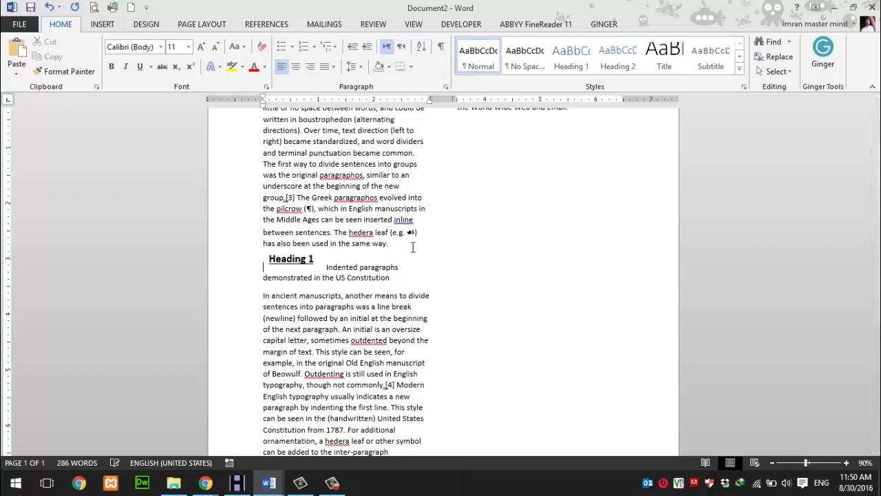
click(401, 267)
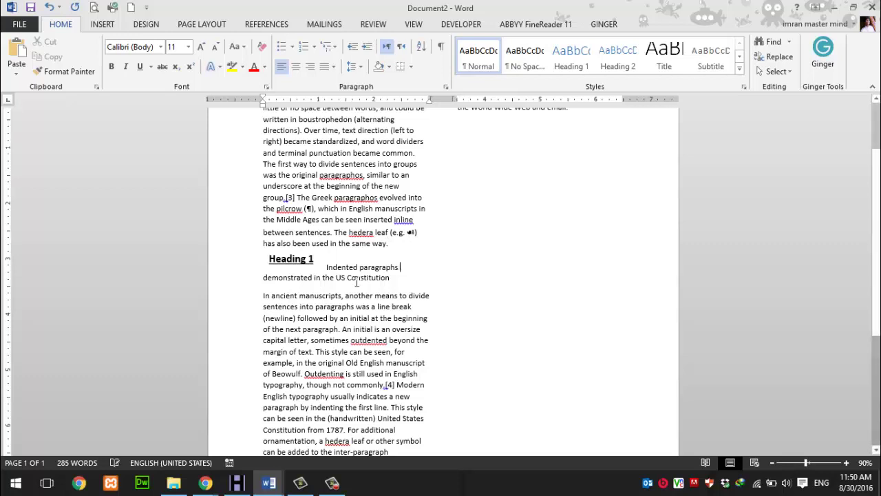
click(288, 270)
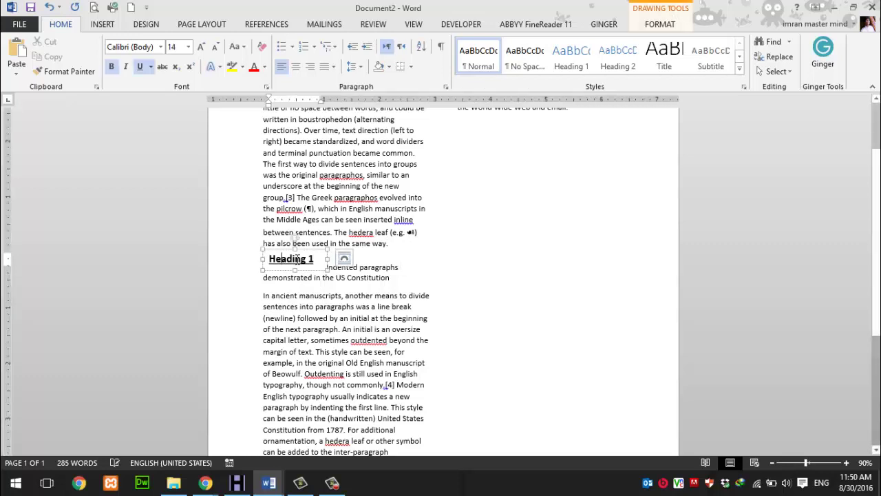
Set the heading text box to Square text wrapping and enlarge it slightly.
click(672, 28)
click(632, 74)
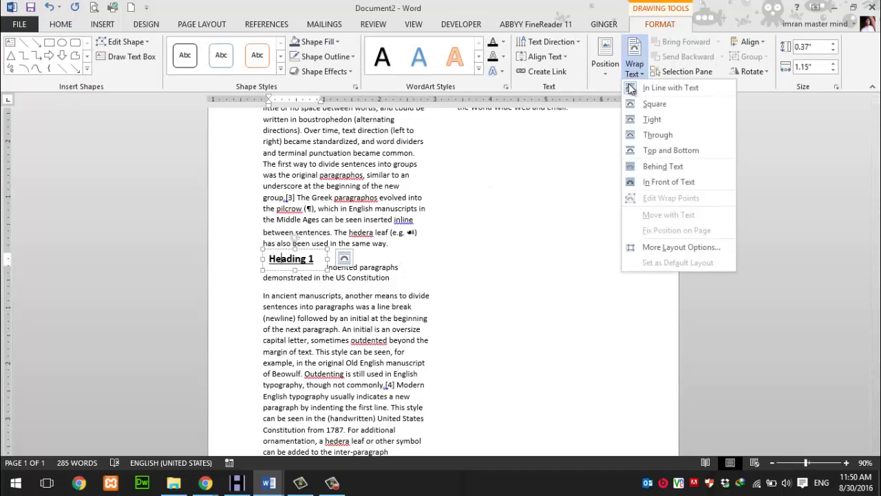
click(686, 105)
click(292, 282)
click(298, 253)
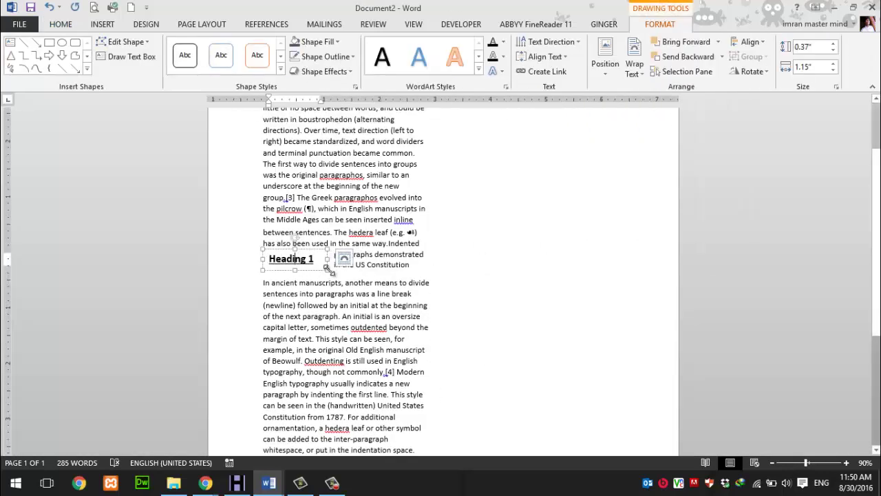
drag(327, 268, 340, 278)
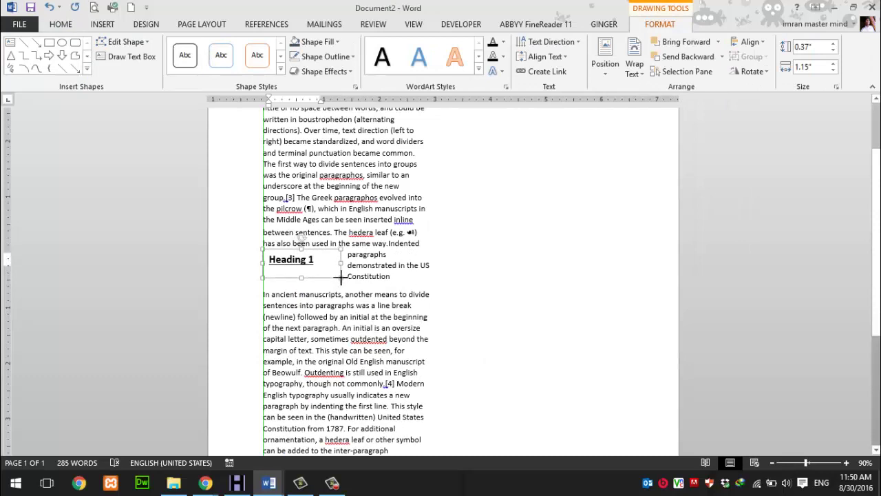
Remove the space after the Heading 1 paragraph.
triple_click(313, 265)
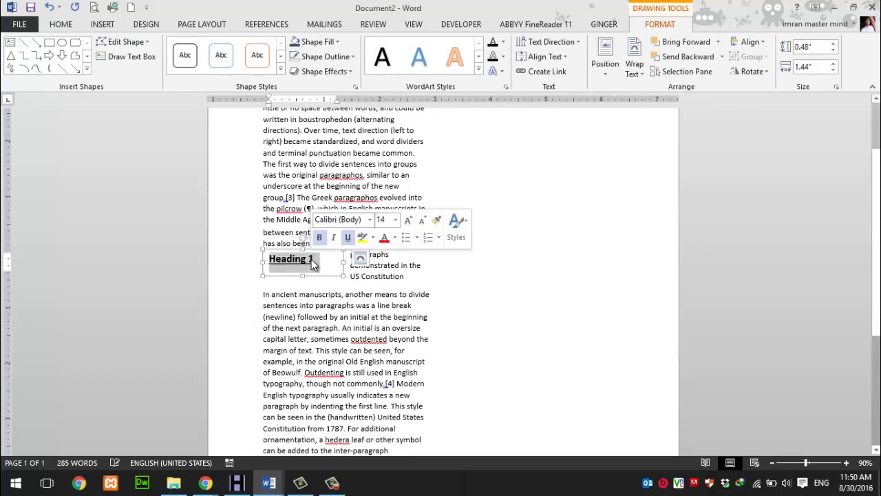
click(60, 26)
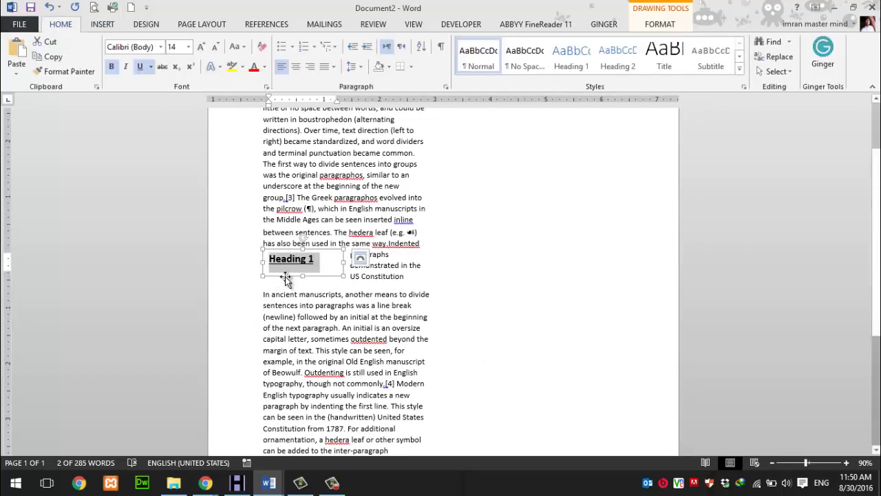
click(355, 66)
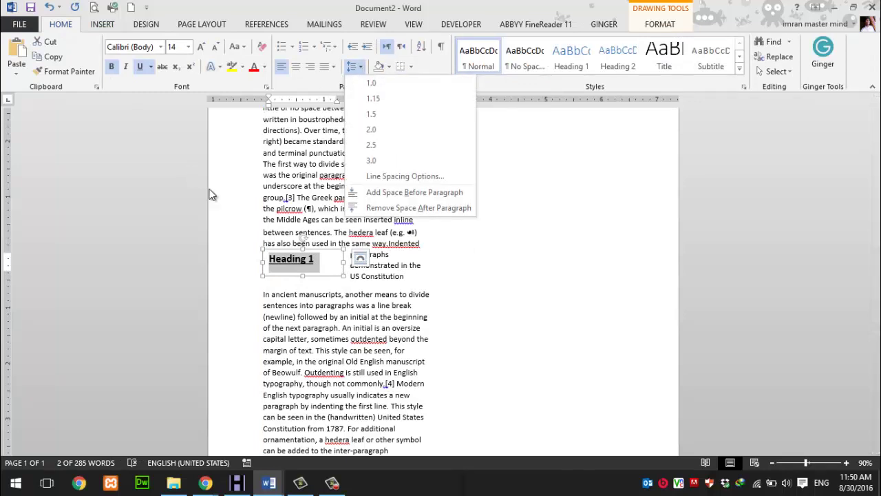
click(369, 208)
Centre Heading 1 vertically in its box and shrink the box height to 0.34".
click(298, 270)
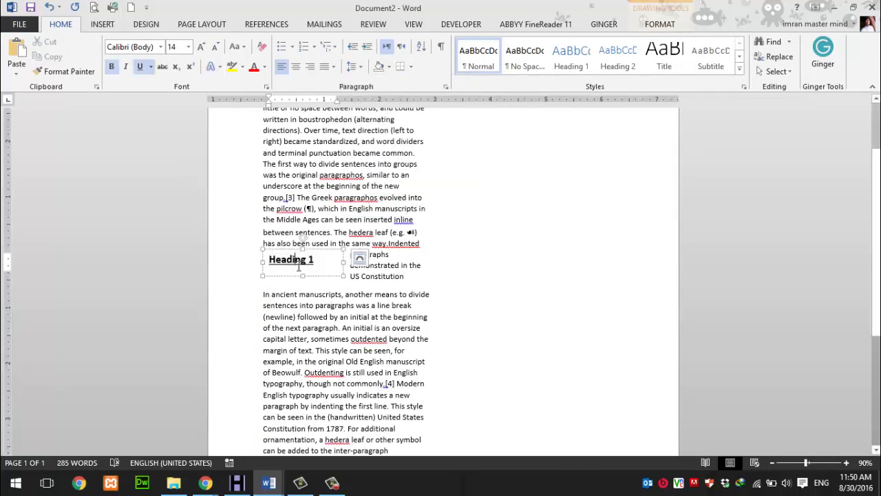
click(659, 24)
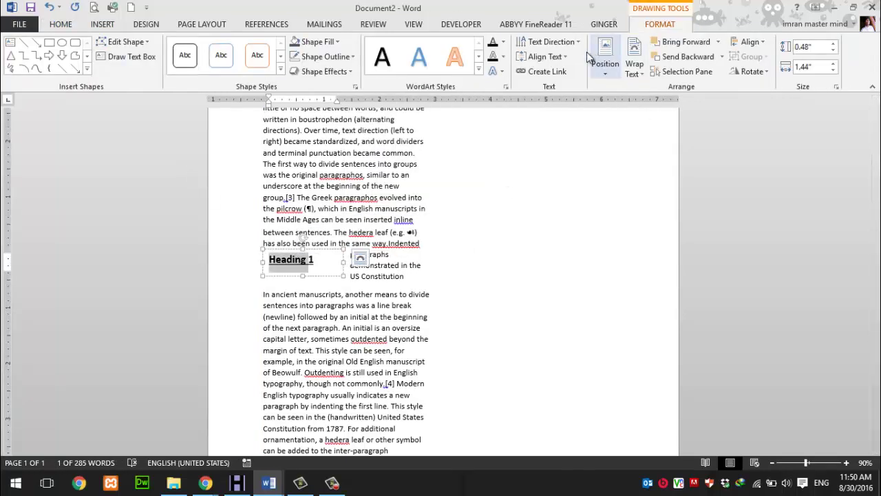
click(560, 56)
click(548, 121)
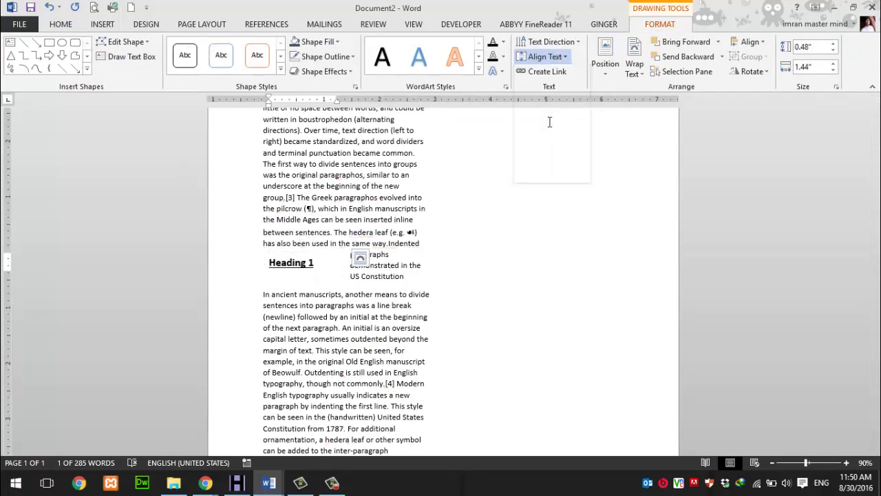
click(419, 309)
drag(298, 269, 301, 272)
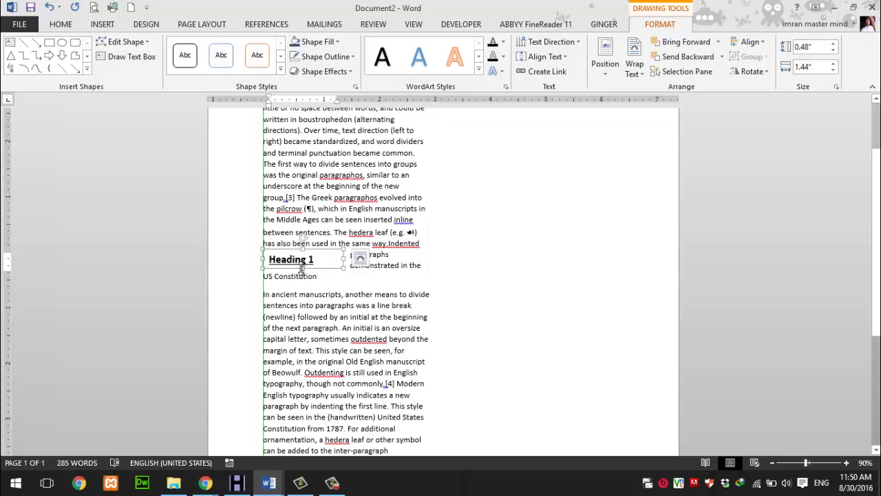
drag(301, 270, 306, 252)
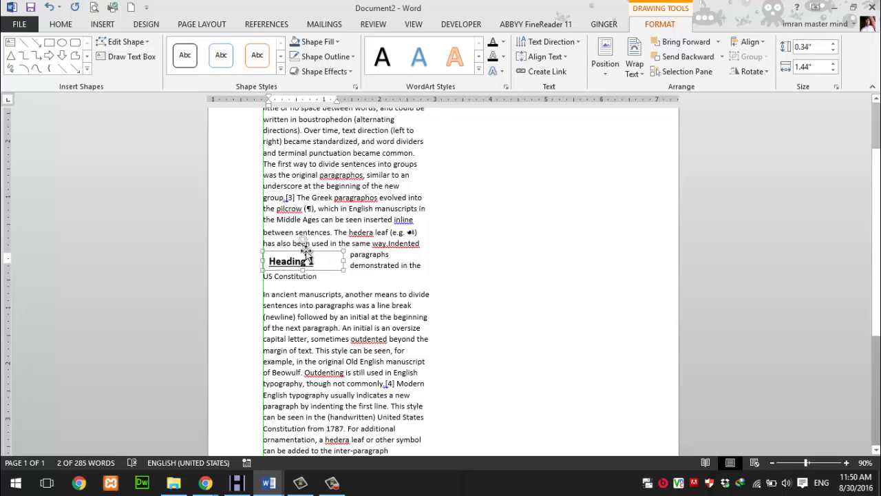
Join the 'In ancient manuscripts' paragraph directly onto the 'US Constitution' line.
click(335, 276)
key(Delete)
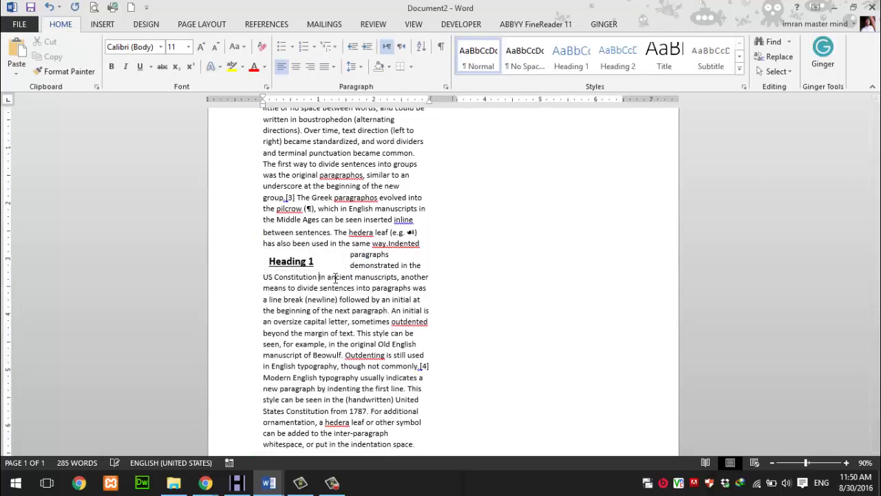
click(293, 265)
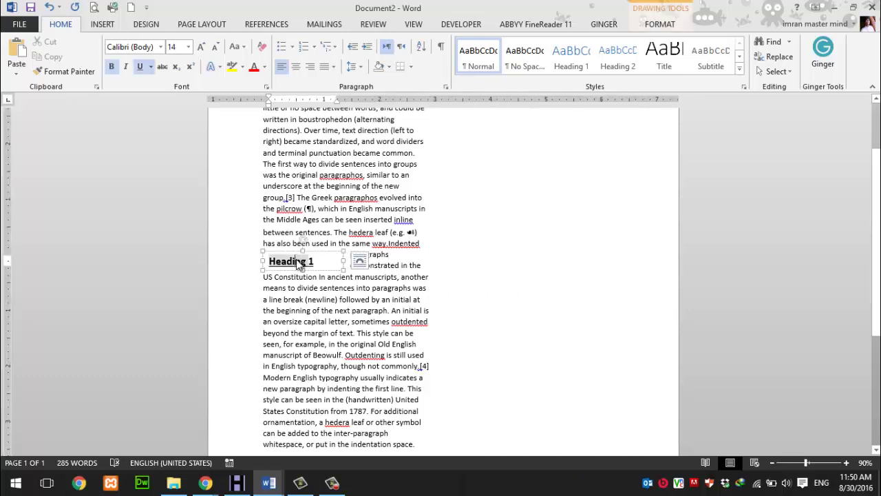
click(467, 327)
click(293, 261)
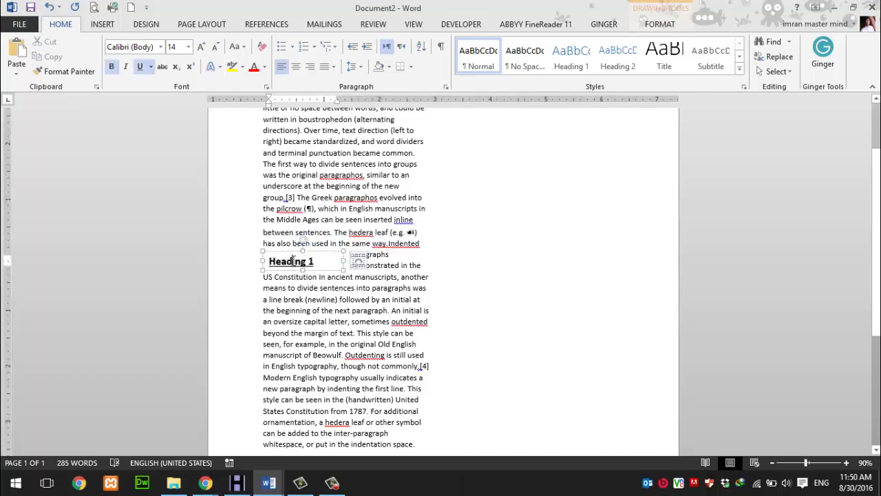
click(388, 310)
click(314, 260)
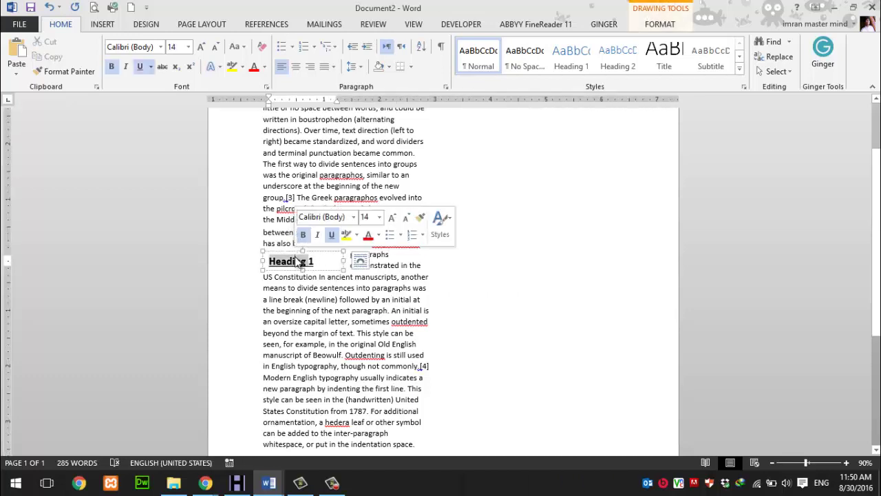
click(338, 321)
Select the word Heading inside the text box.
scroll(453, 268, up, 3)
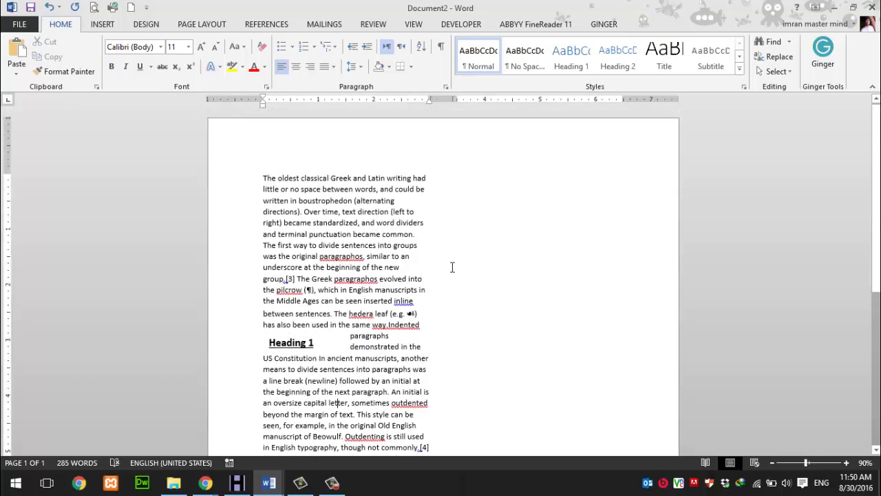
scroll(453, 268, down, 1)
scroll(452, 267, down, 1)
scroll(452, 267, down, 3)
scroll(452, 267, down, 1)
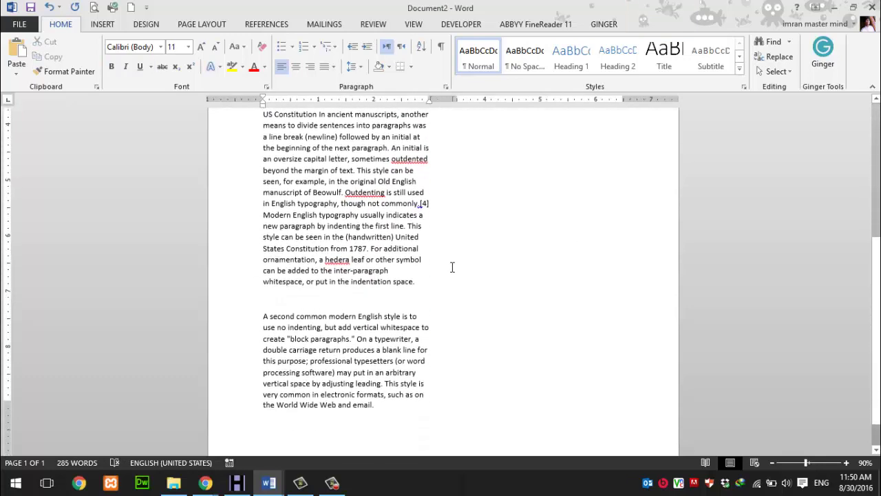
scroll(452, 267, up, 3)
scroll(452, 268, up, 4)
double_click(304, 332)
Replace the Heading 1 text in the box with the contact-icon-1 phone picture from Pictures.
triple_click(305, 334)
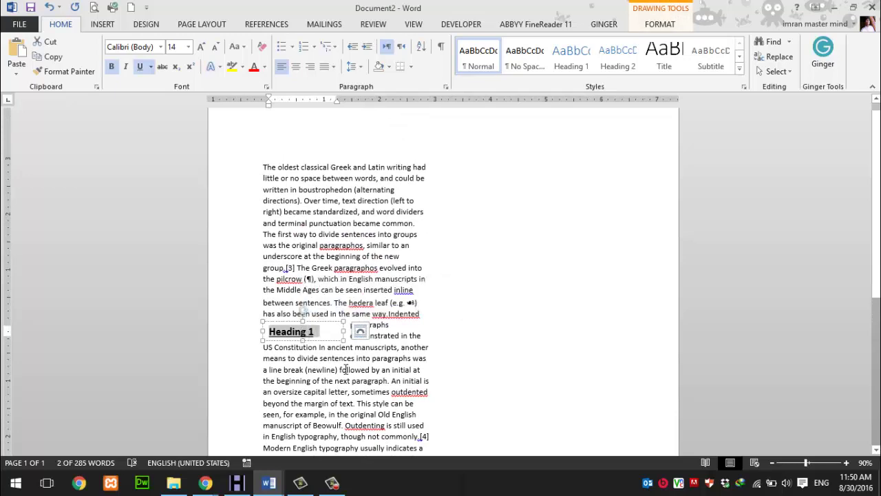
click(102, 24)
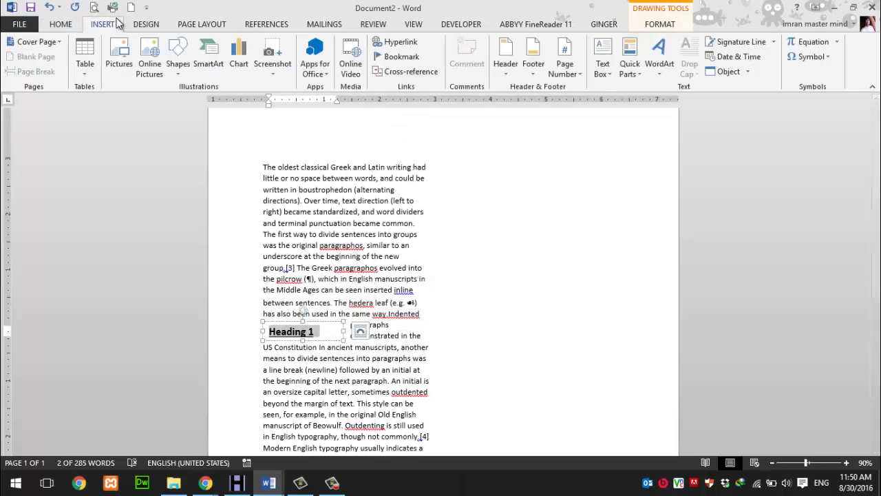
click(119, 51)
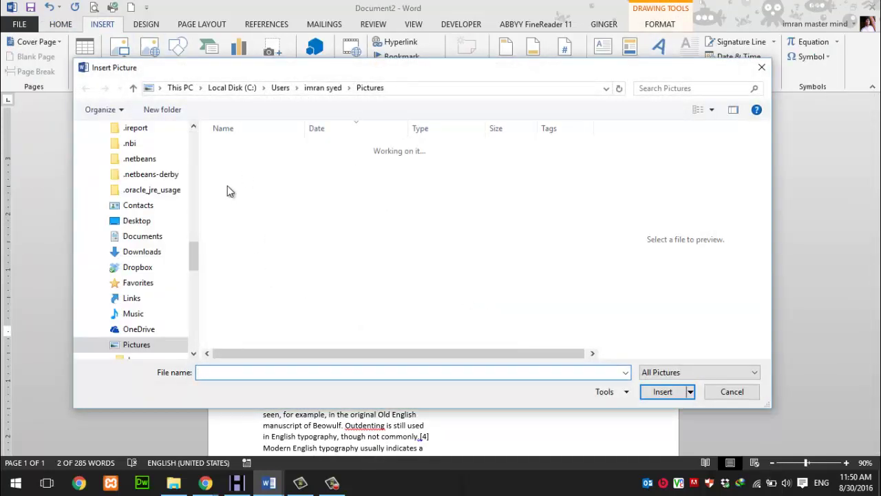
click(137, 344)
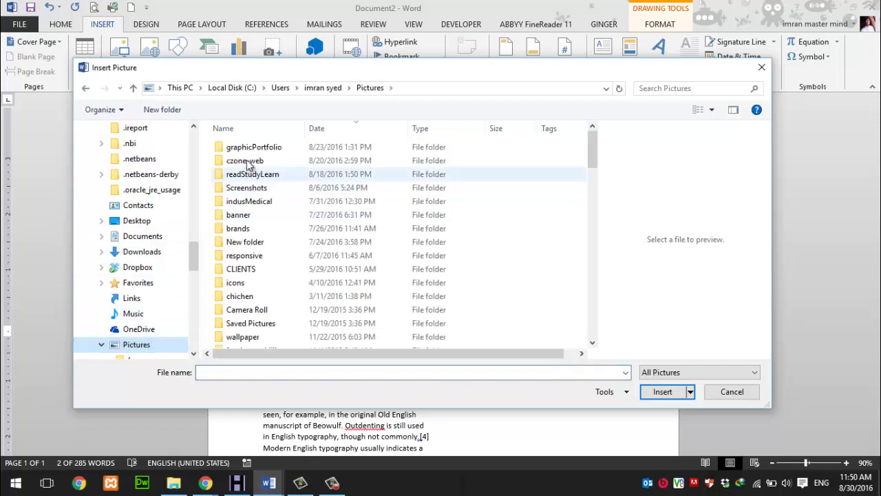
scroll(248, 165, down, 10)
scroll(248, 207, down, 3)
click(247, 235)
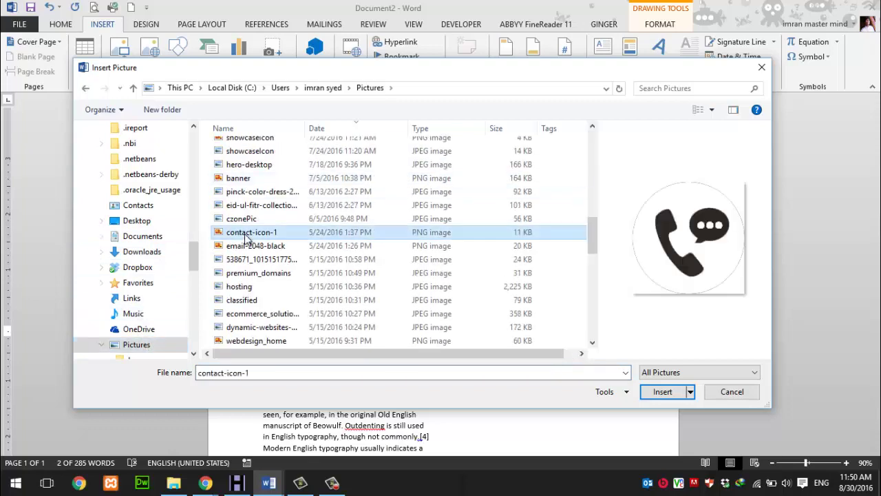
double_click(246, 234)
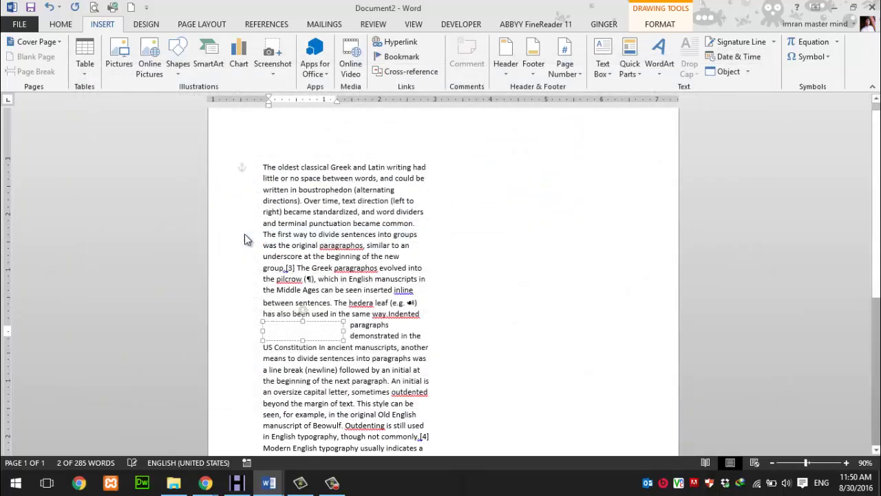
click(325, 341)
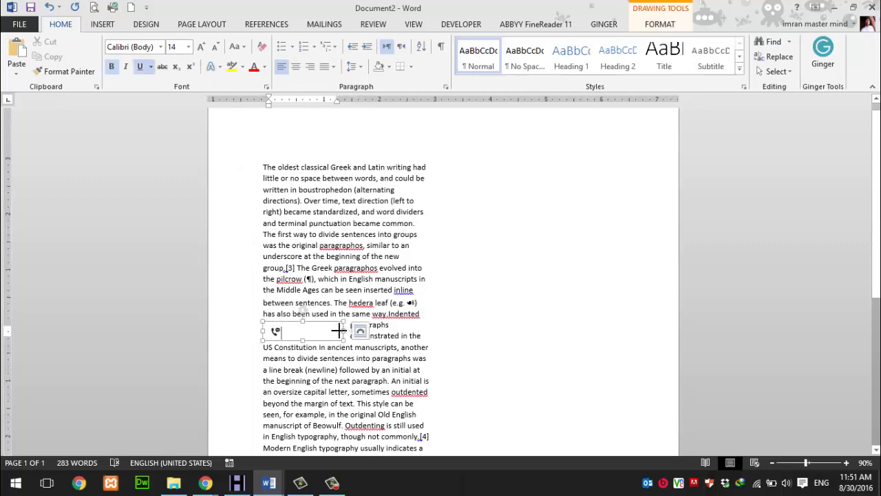
Narrow the text box to just fit the phone icon and check the body text wrapping around it.
drag(339, 331, 287, 332)
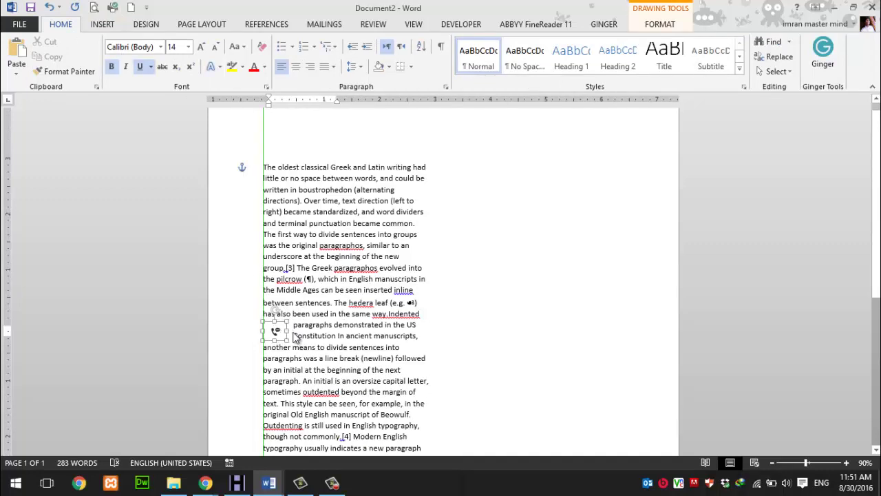
click(326, 335)
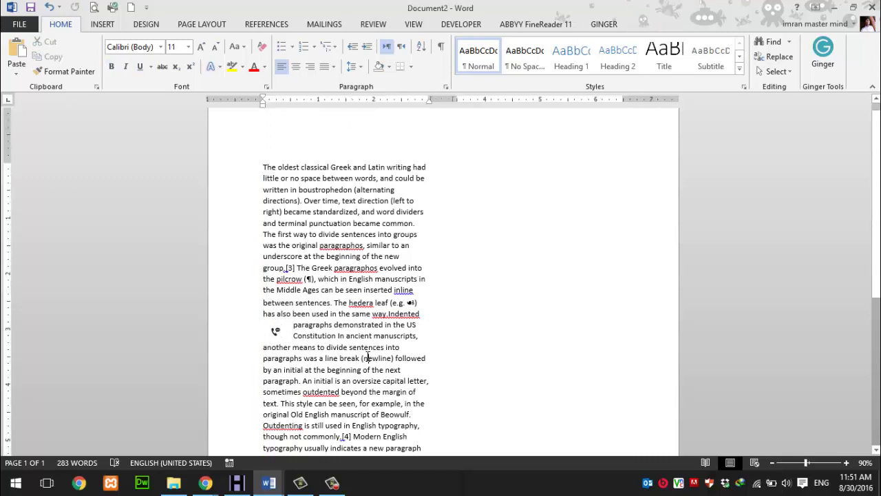
scroll(400, 327, down, 4)
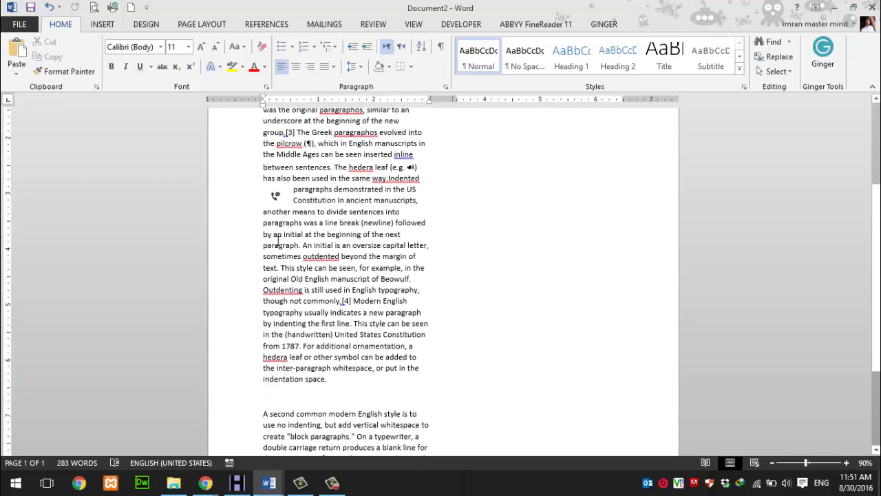
click(278, 198)
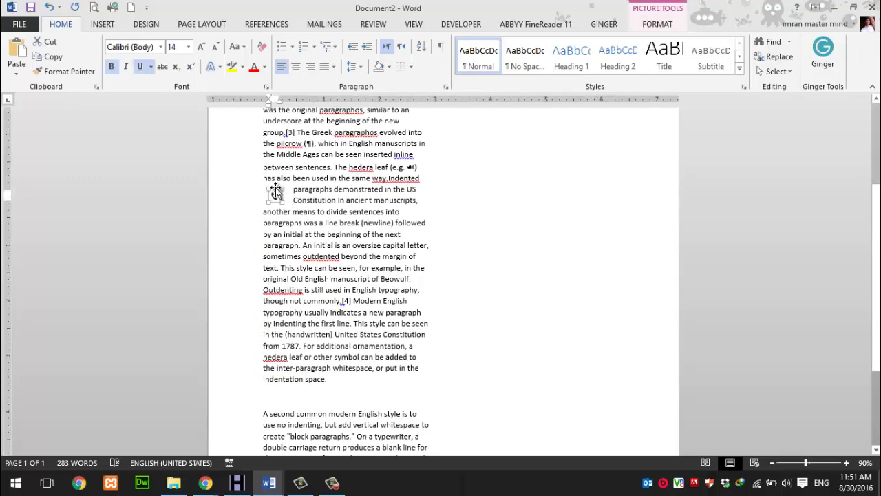
click(317, 211)
click(286, 202)
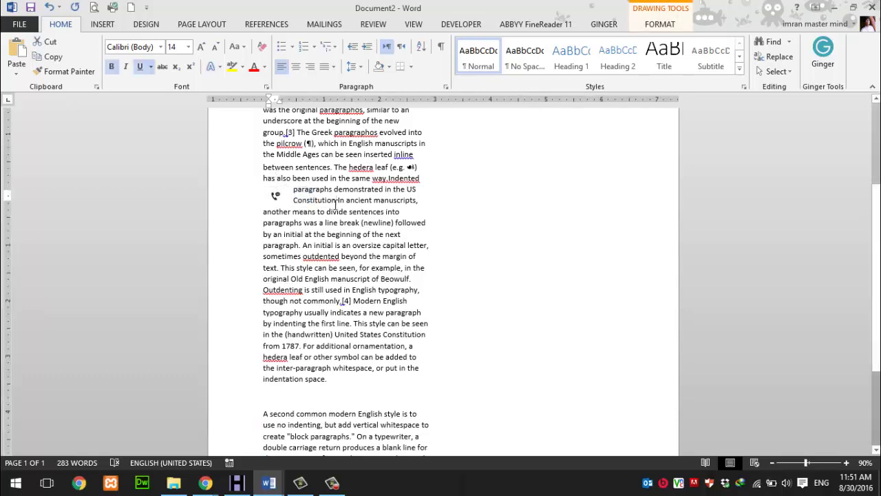
click(336, 200)
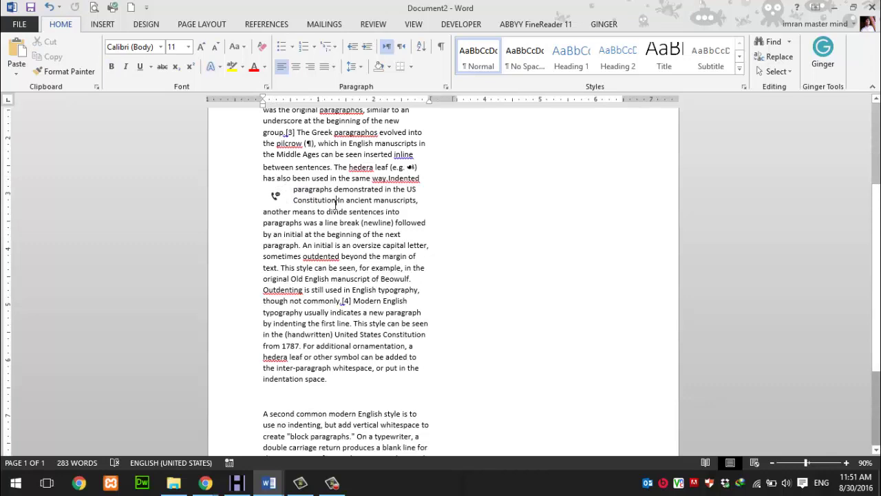
scroll(466, 189, down, 4)
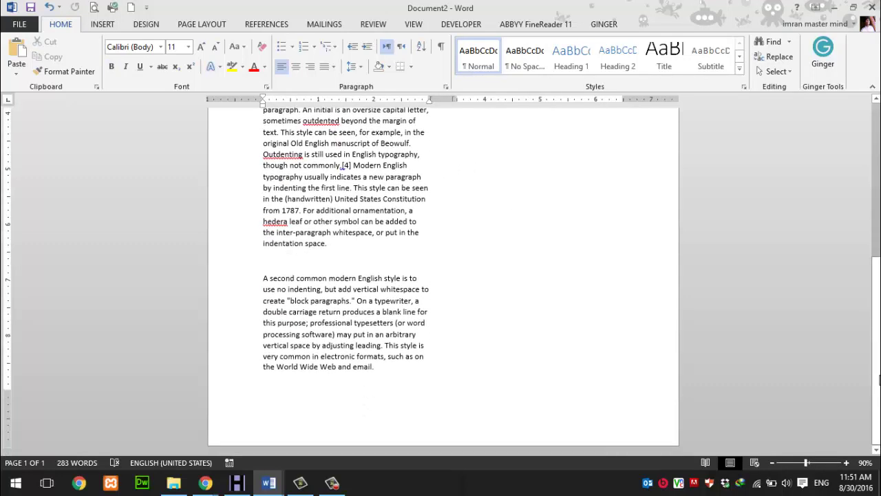
Scroll through the document, selecting and clearing text to review the pasted paragraphs.
drag(879, 379, 879, 227)
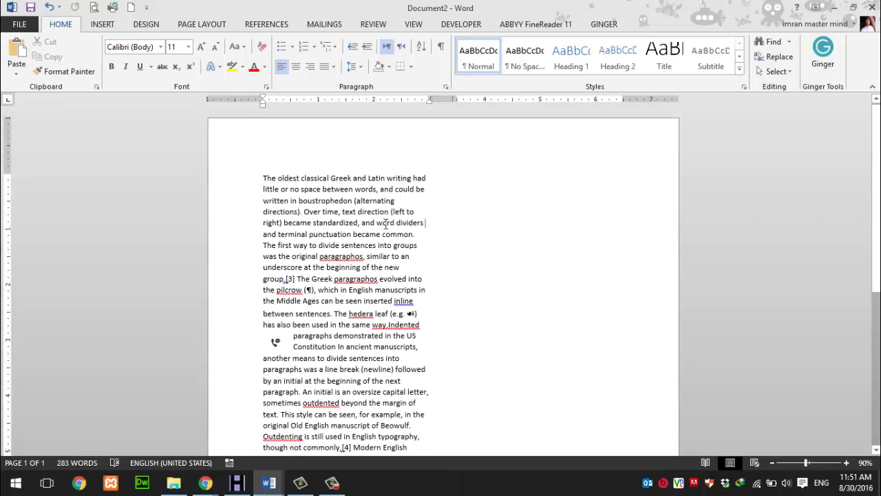
drag(312, 227, 427, 371)
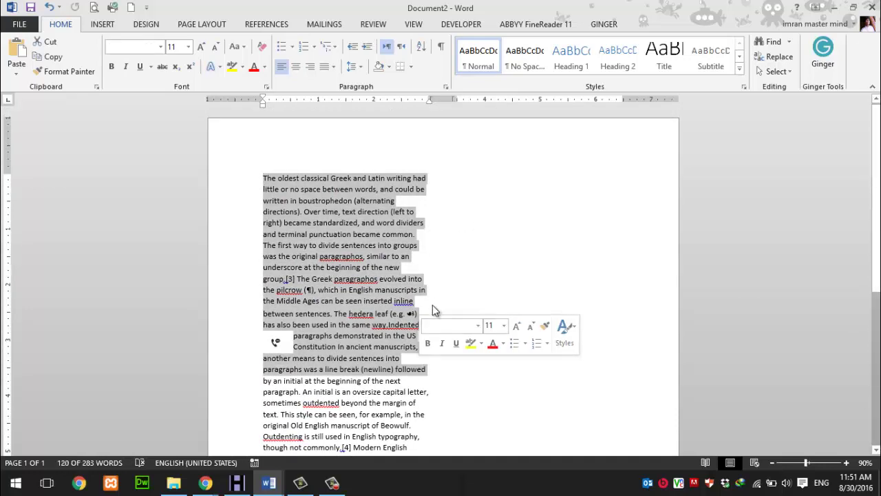
click(428, 290)
scroll(423, 363, down, 2)
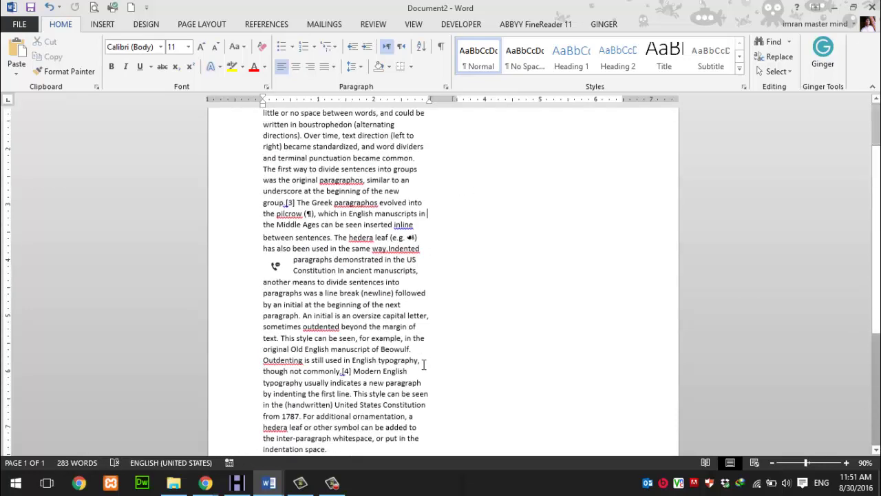
scroll(423, 363, down, 6)
scroll(424, 363, up, 3)
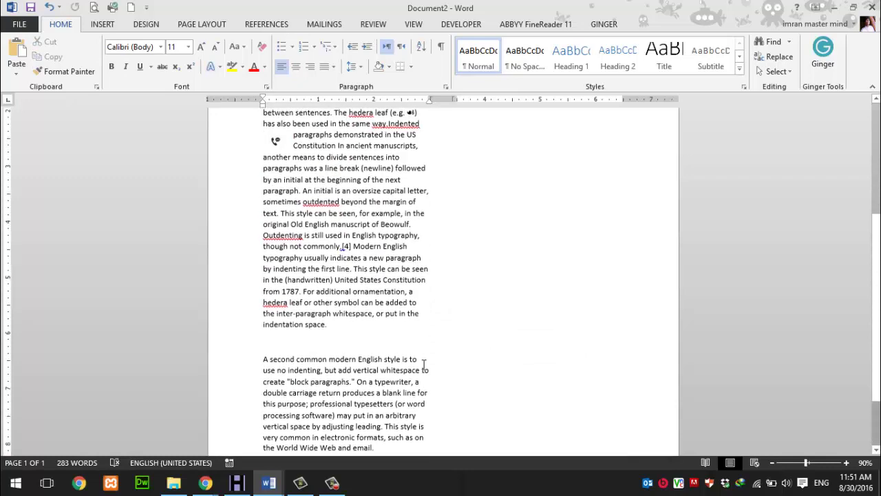
scroll(423, 363, up, 5)
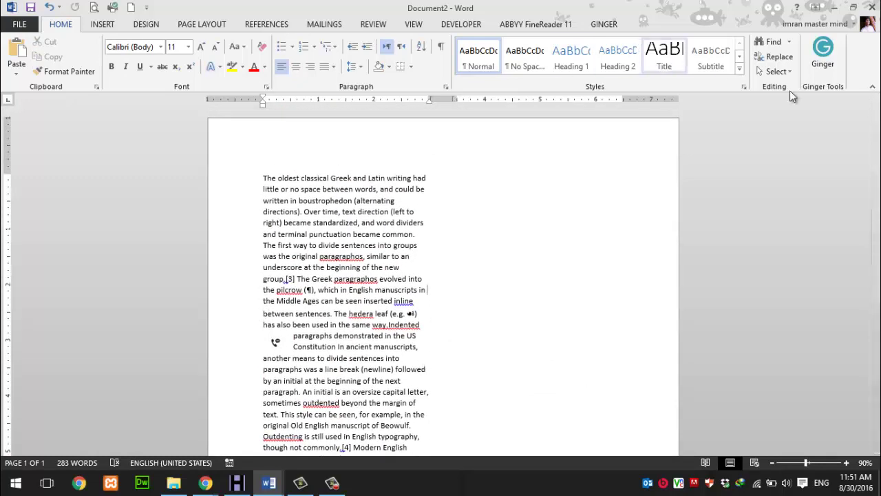
scroll(873, 356, down, 8)
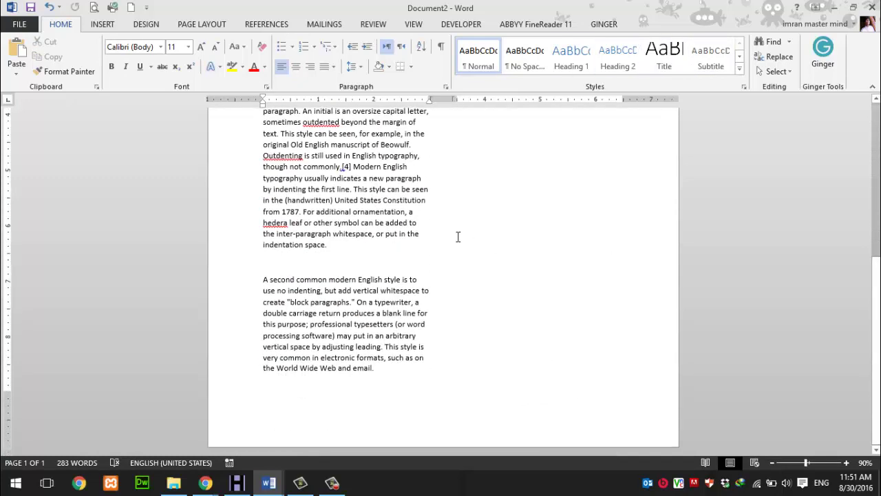
drag(389, 376, 303, 134)
click(326, 214)
Insert a space between 'commonly.' and '[4]' using the suggested correction.
right_click(343, 168)
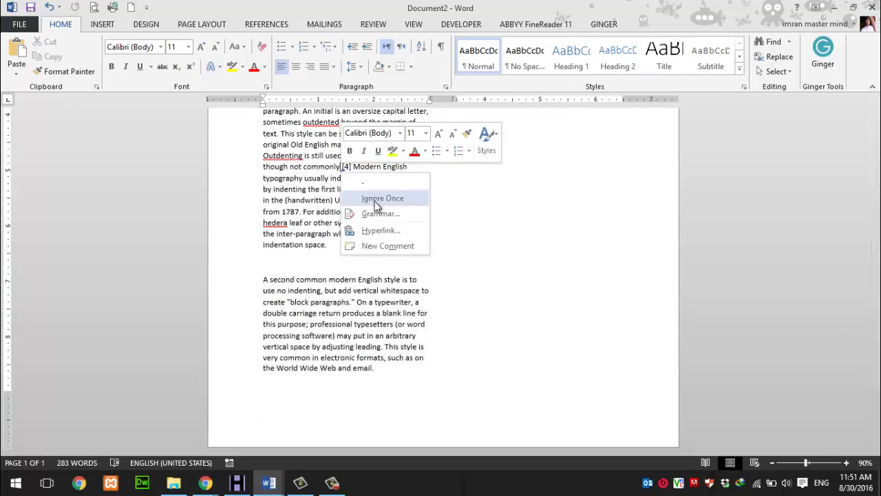
click(368, 183)
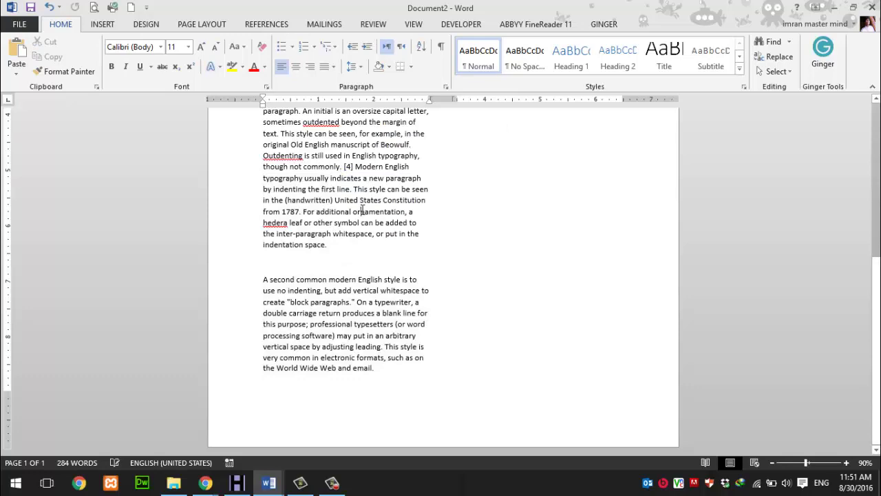
scroll(362, 211, up, 1)
scroll(362, 211, up, 1)
scroll(362, 211, up, 2)
scroll(363, 212, up, 1)
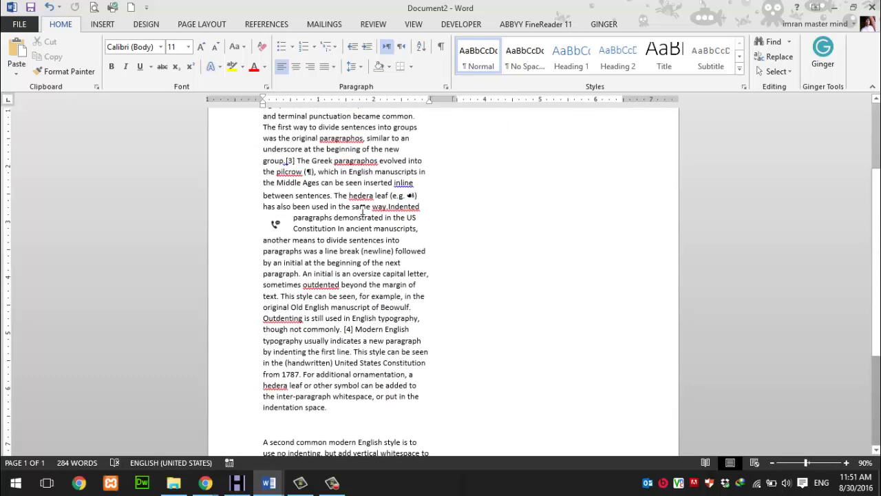